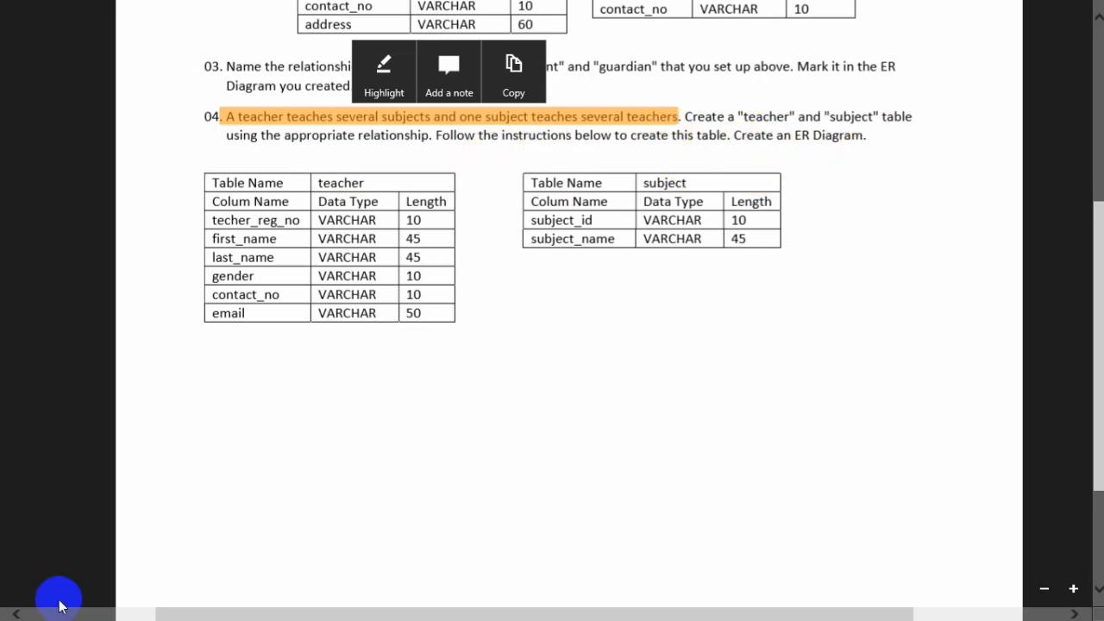
Review the question set's table specifications for the school database
{"action": "scroll", "coordinate": [491, 355], "scroll_direction": "up", "scroll_amount": 4}
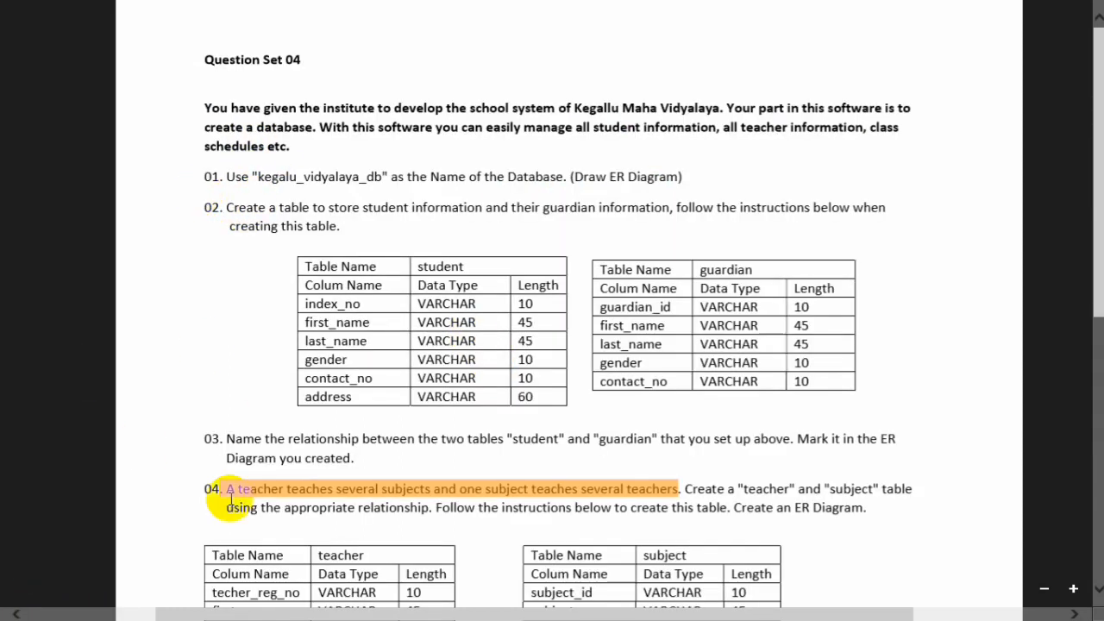
{"action": "scroll", "coordinate": [587, 227], "scroll_direction": "down", "scroll_amount": 5}
{"action": "scroll", "coordinate": [590, 227], "scroll_direction": "up", "scroll_amount": 5}
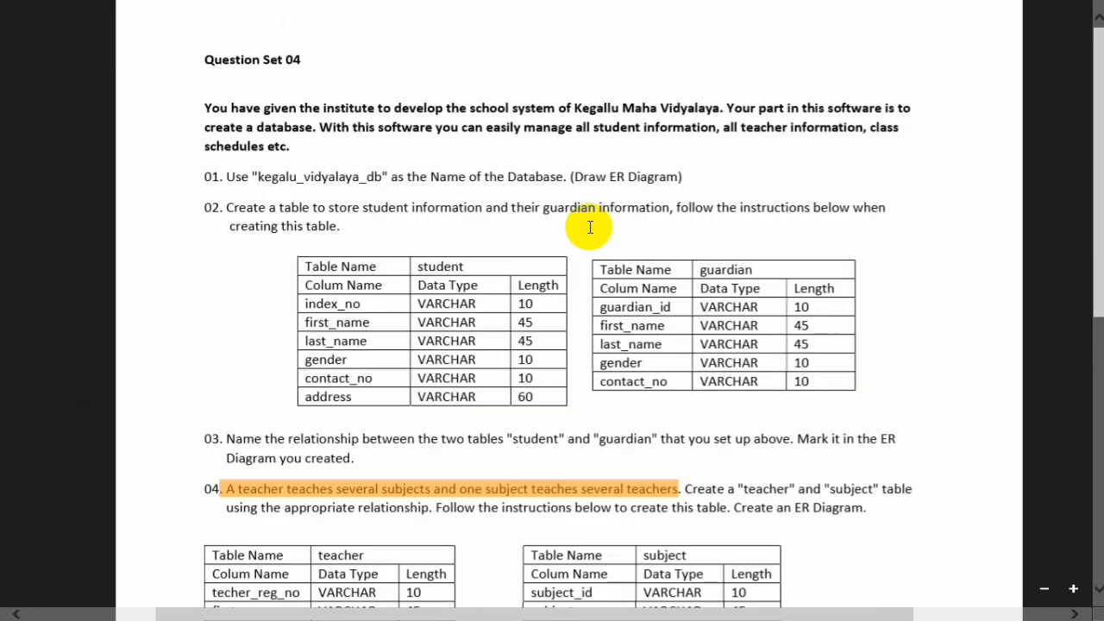
{"action": "scroll", "coordinate": [590, 227], "scroll_direction": "down", "scroll_amount": 4}
{"action": "scroll", "coordinate": [590, 226], "scroll_direction": "up", "scroll_amount": 4}
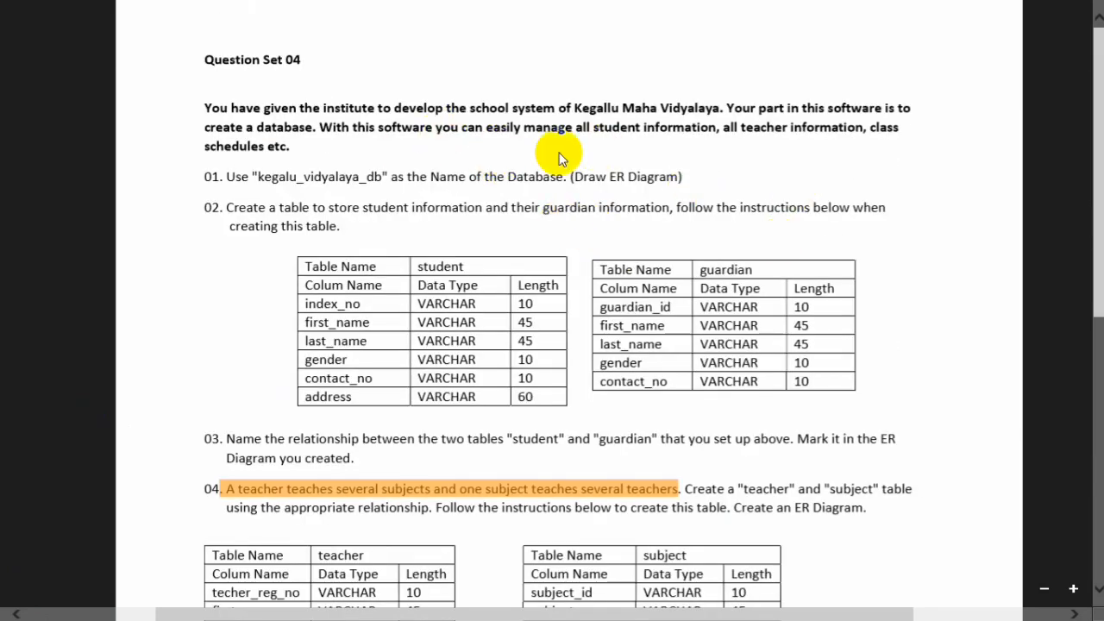
Open MySQL Workbench and connect to the My_Database connection
{"action": "left_click", "coordinate": [83, 476]}
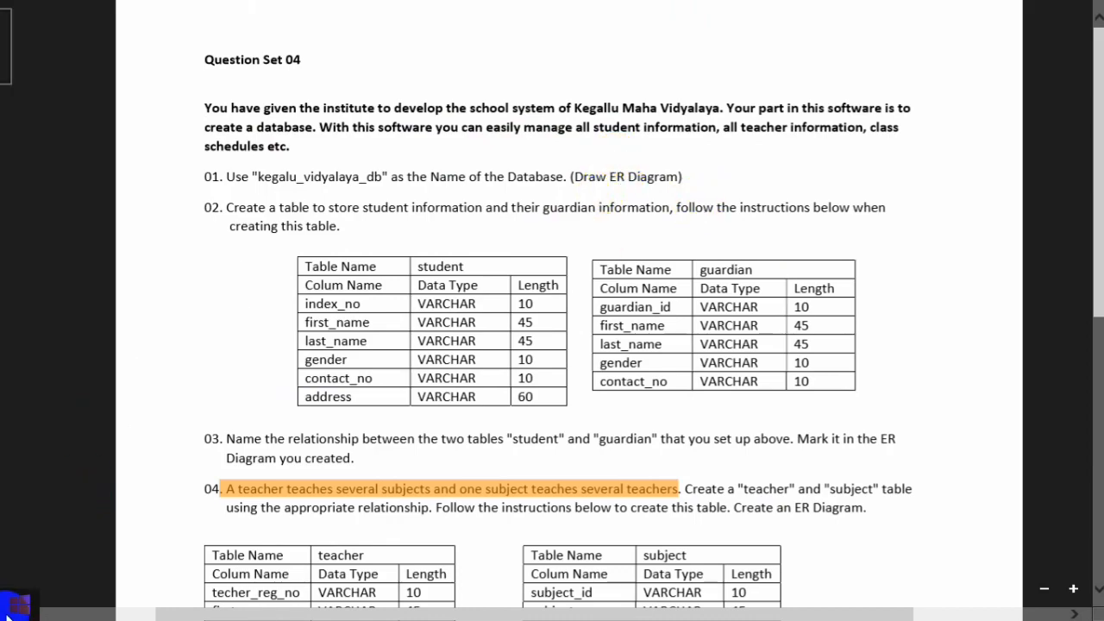
{"action": "left_click", "coordinate": [10, 605]}
{"action": "left_click", "coordinate": [271, 456]}
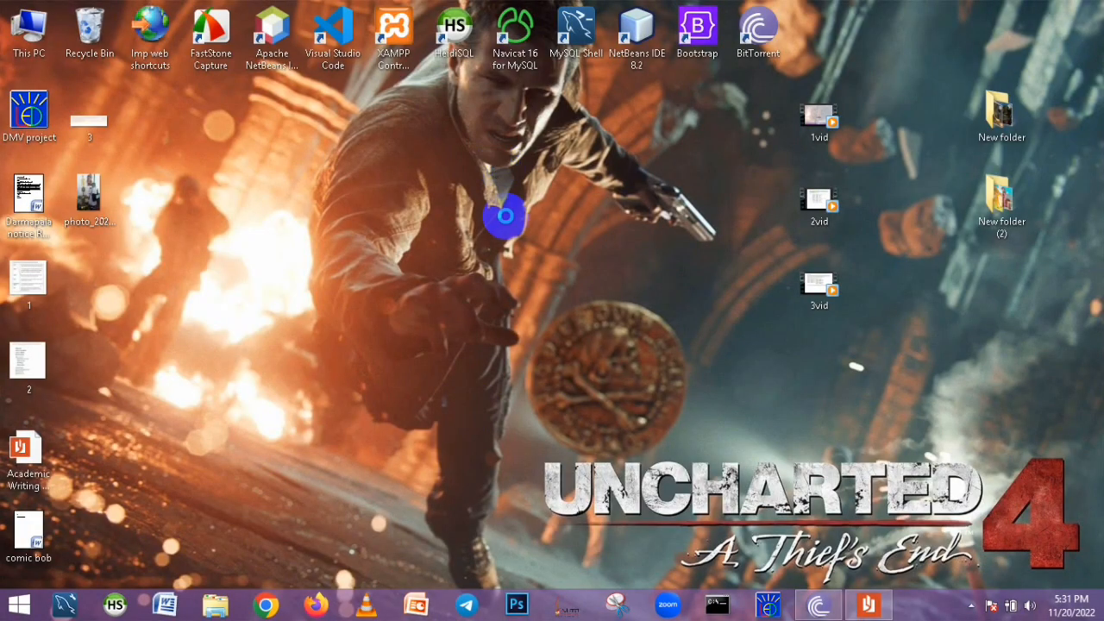
{"action": "right_click", "coordinate": [505, 215]}
{"action": "left_click", "coordinate": [509, 211]}
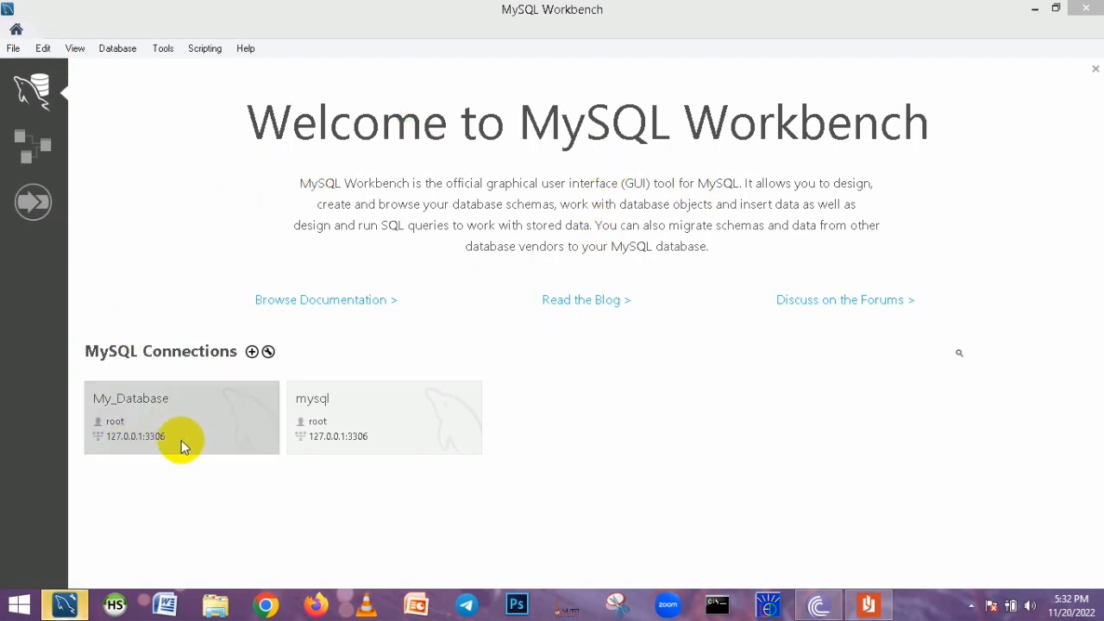
{"action": "left_click", "coordinate": [186, 406]}
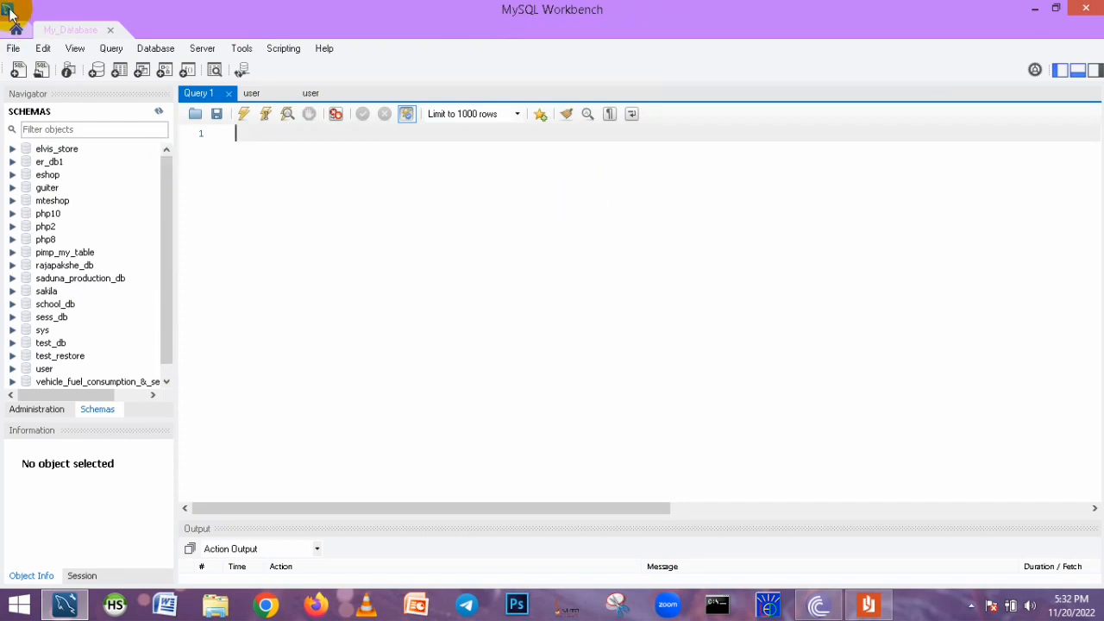
Create a new model and rename its schema to kegalu_vidyalaya_db, refactoring the references
{"action": "left_click", "coordinate": [13, 48]}
{"action": "left_click", "coordinate": [49, 65]}
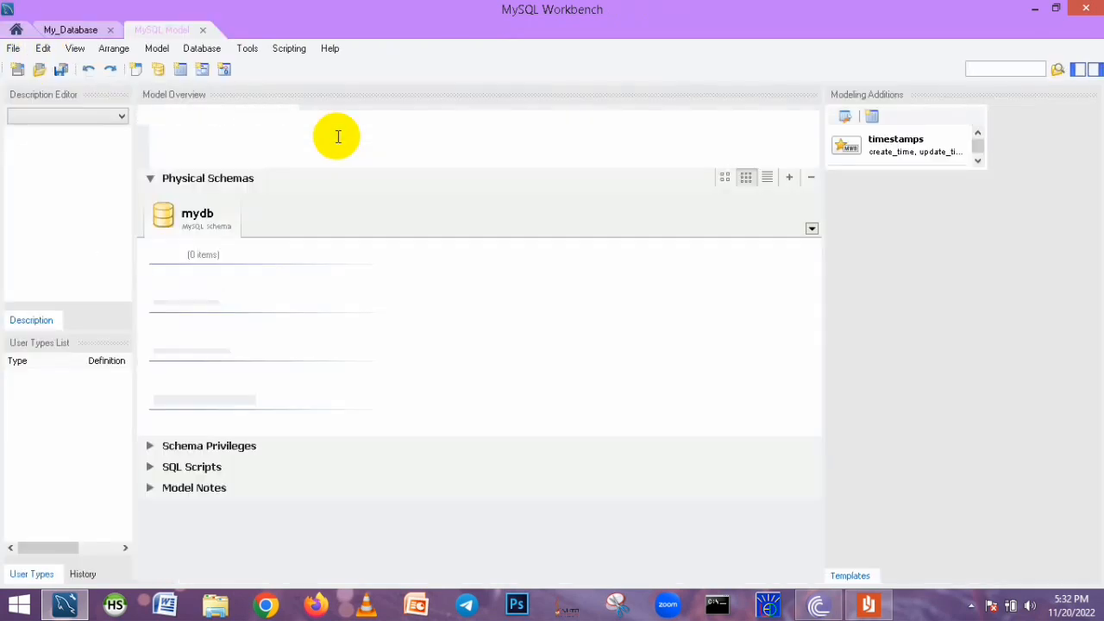
{"action": "double_click", "coordinate": [226, 215]}
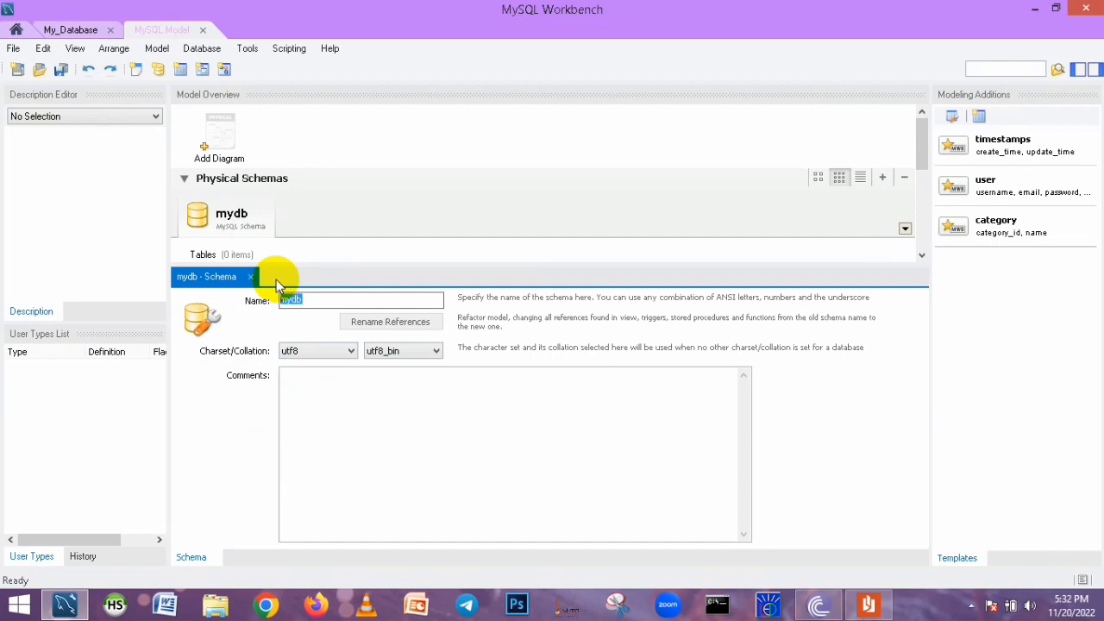
{"action": "type", "text": "kegalu_vidyalaya_"}
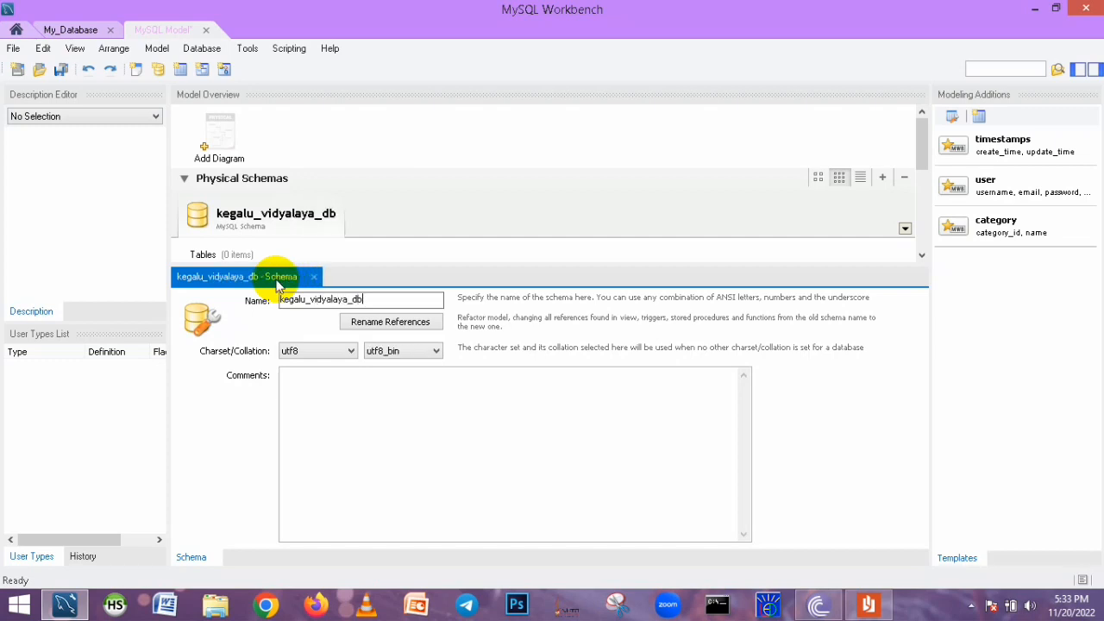
{"action": "left_click", "coordinate": [378, 328]}
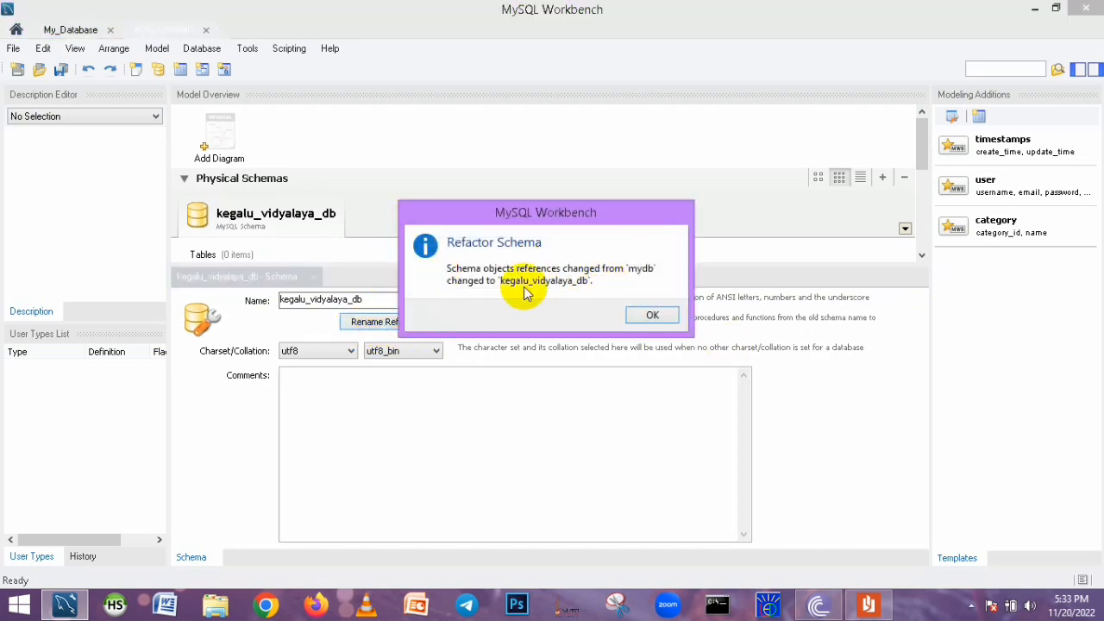
{"action": "left_click", "coordinate": [656, 317]}
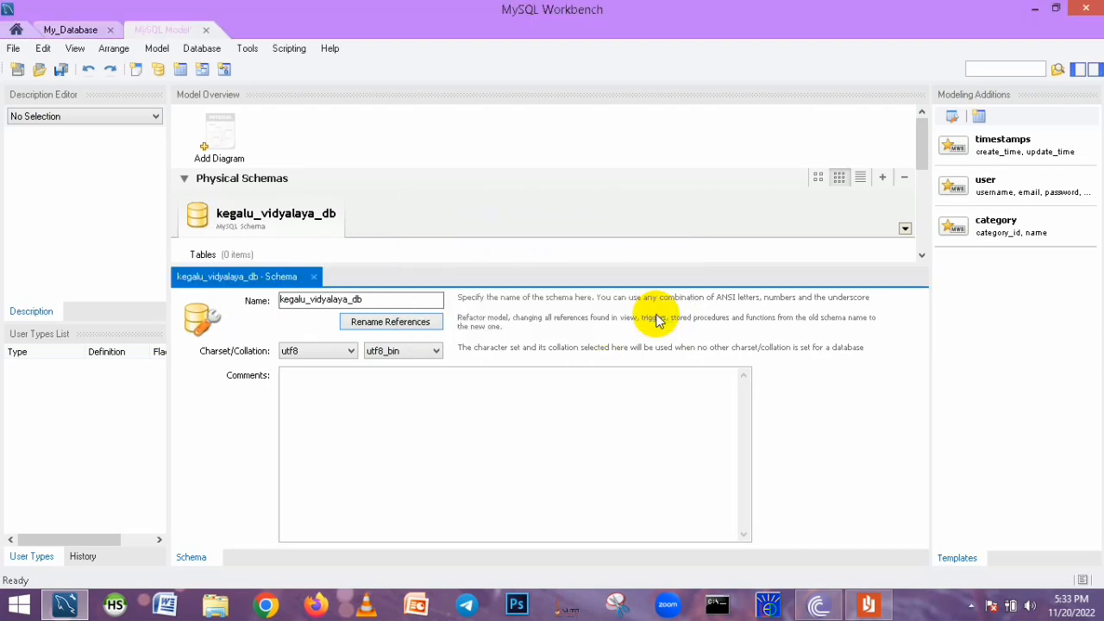
Add an EER diagram, place two new tables on it and arrange them side by side
{"action": "left_click", "coordinate": [224, 145]}
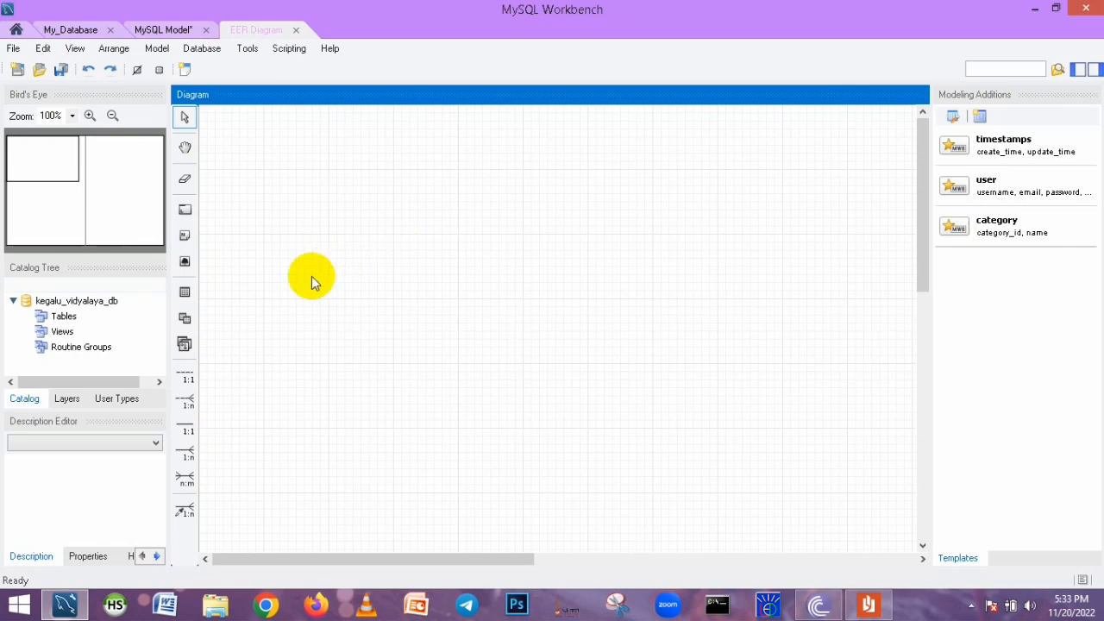
{"action": "left_click", "coordinate": [185, 291]}
{"action": "left_click", "coordinate": [387, 241]}
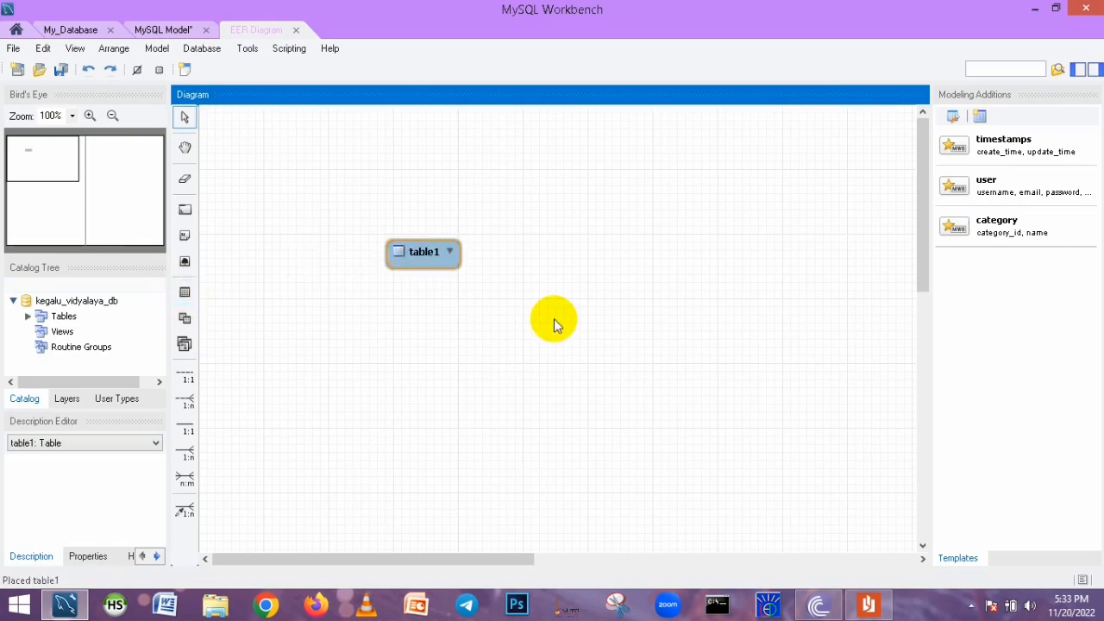
{"action": "left_click", "coordinate": [185, 293]}
{"action": "left_click", "coordinate": [709, 270]}
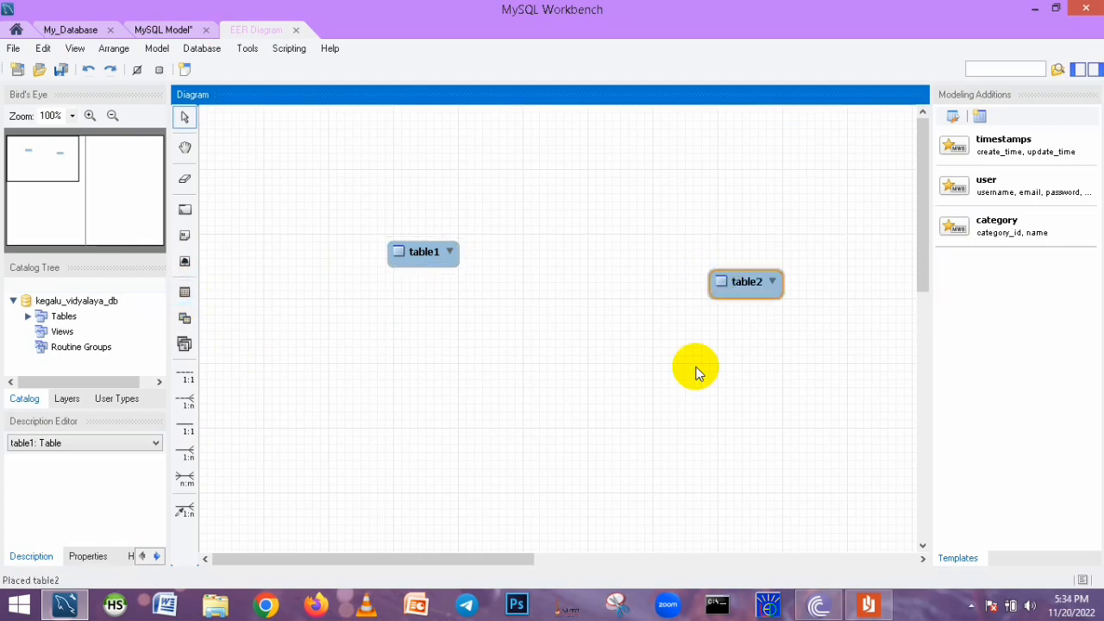
{"action": "left_click_drag", "start_coordinate": [727, 290], "coordinate": [612, 247]}
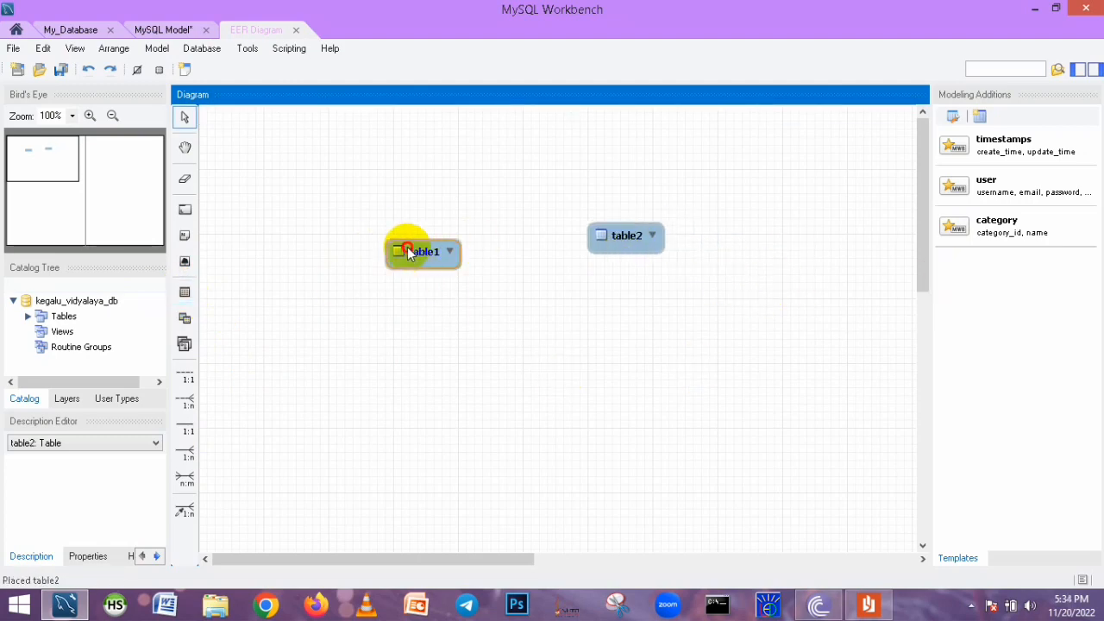
{"action": "left_click_drag", "start_coordinate": [411, 249], "coordinate": [359, 230]}
{"action": "left_click_drag", "start_coordinate": [628, 247], "coordinate": [576, 241]}
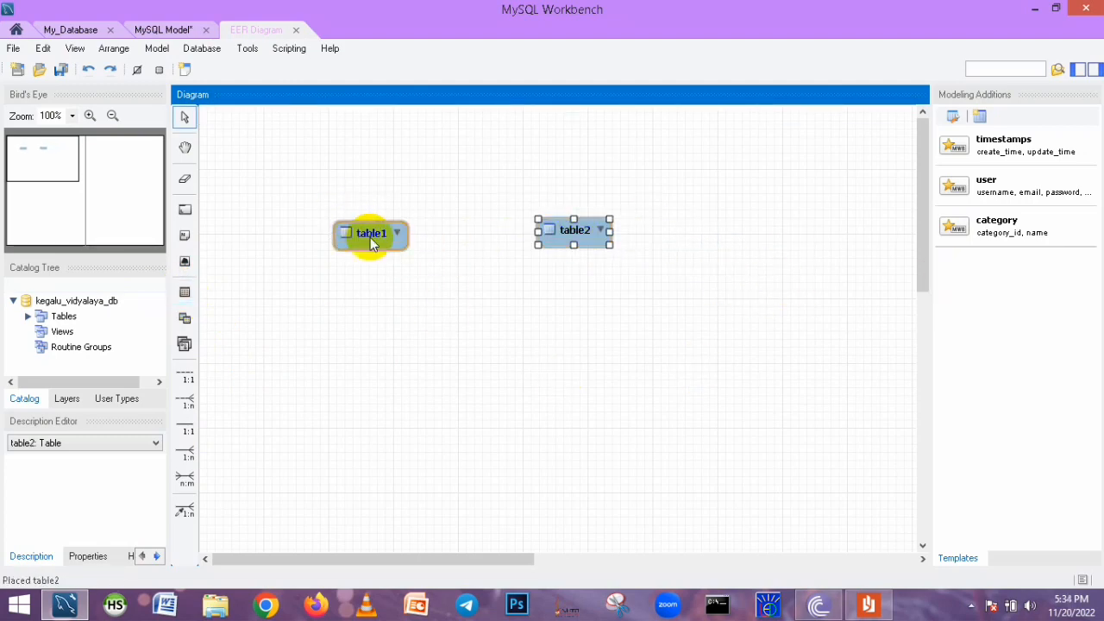
{"action": "left_click", "coordinate": [369, 238]}
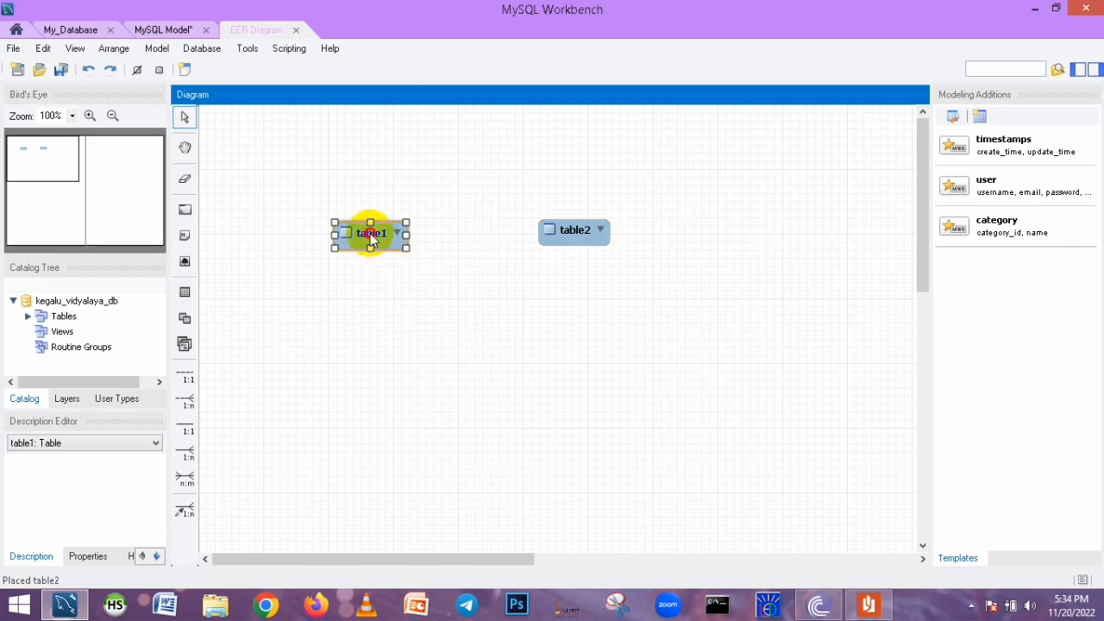
Rename the first table to guradian and add a guradian_id primary-key column of type VARCHAR(10)
{"action": "double_click", "coordinate": [371, 235]}
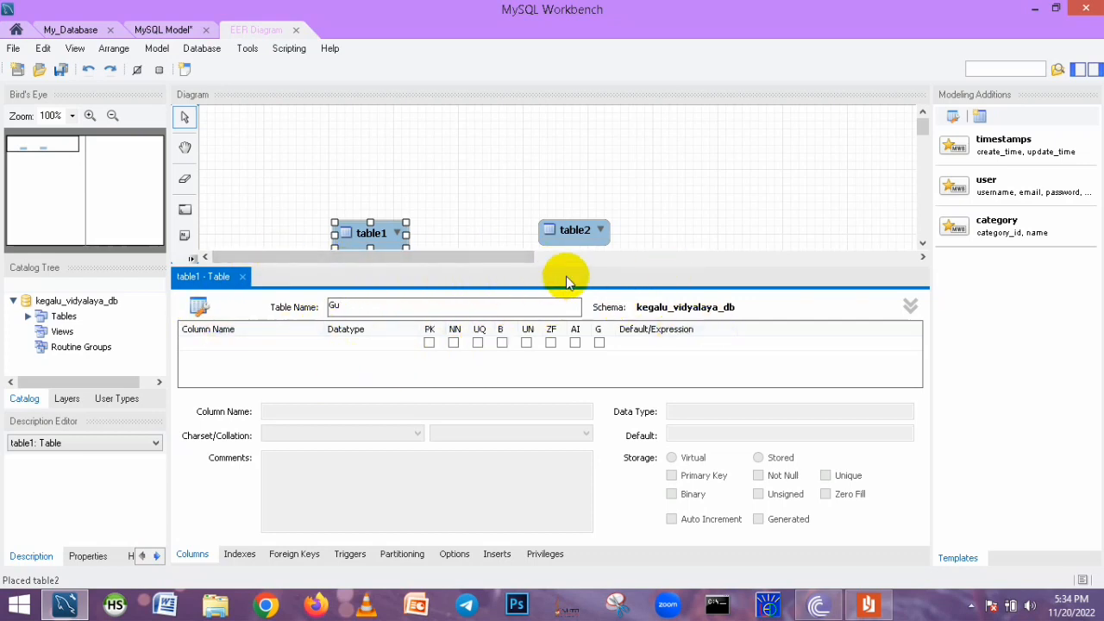
{"action": "type", "text": "rdian"}
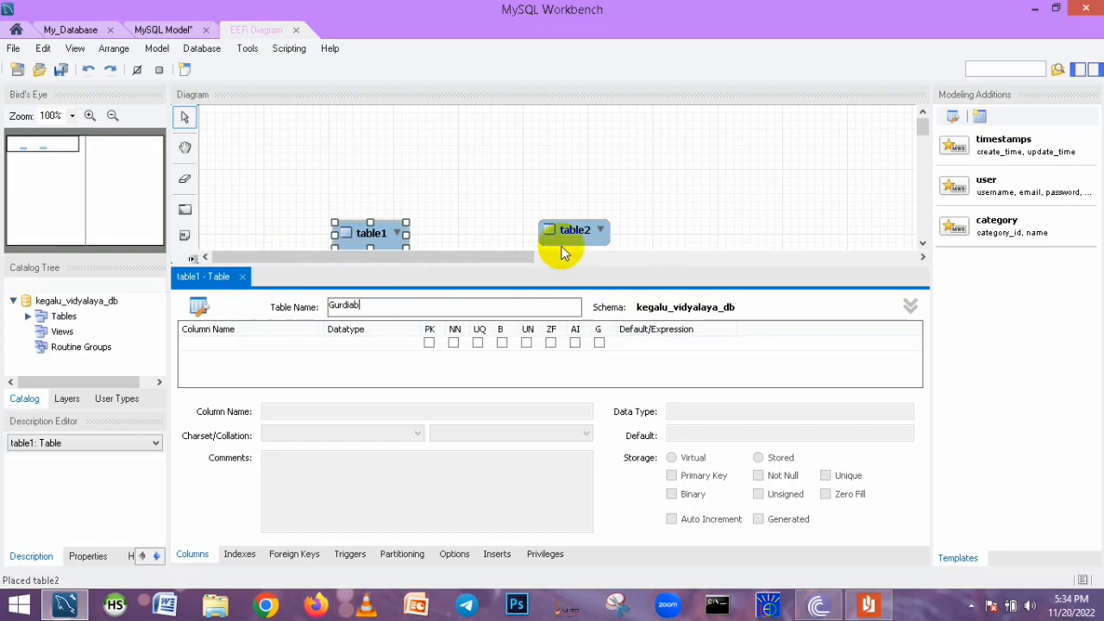
{"action": "left_click", "coordinate": [875, 605]}
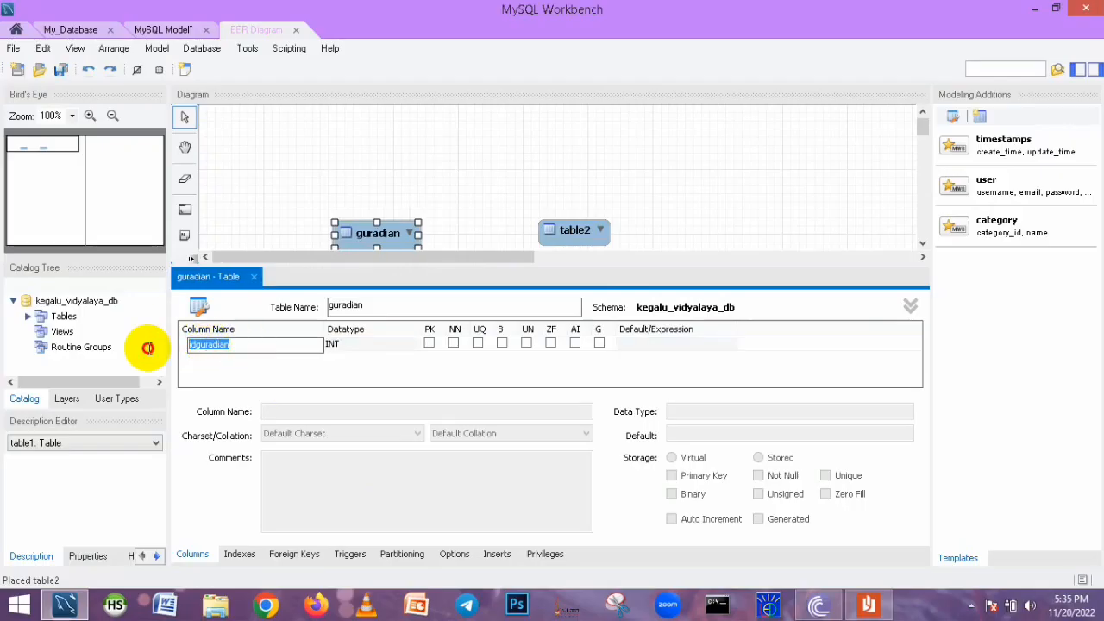
{"action": "left_click", "coordinate": [371, 343]}
{"action": "left_click", "coordinate": [414, 345]}
{"action": "left_click", "coordinate": [358, 18]}
{"action": "type", "text": "10"}
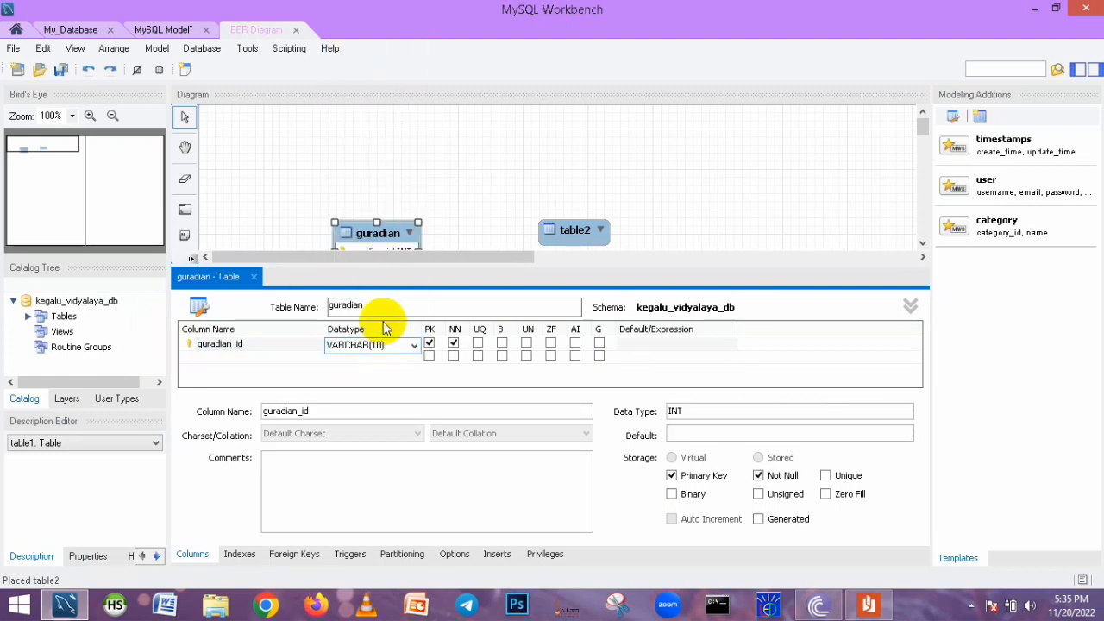
Add first_name, last_name and gender columns to the guradian table
{"action": "double_click", "coordinate": [246, 356]}
{"action": "type", "text": "first_name"}
{"action": "double_click", "coordinate": [259, 369]}
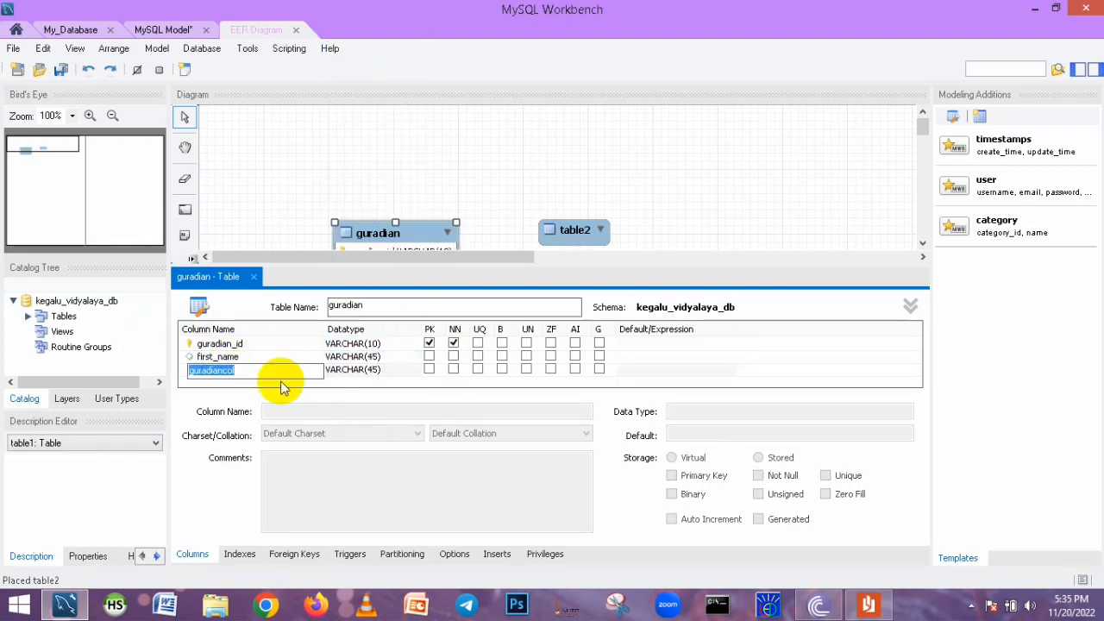
{"action": "type", "text": "last_name"}
{"action": "double_click", "coordinate": [308, 383]}
{"action": "type", "text": "gender"}
Set the gender column's type to VARCHAR(10)
{"action": "double_click", "coordinate": [374, 373]}
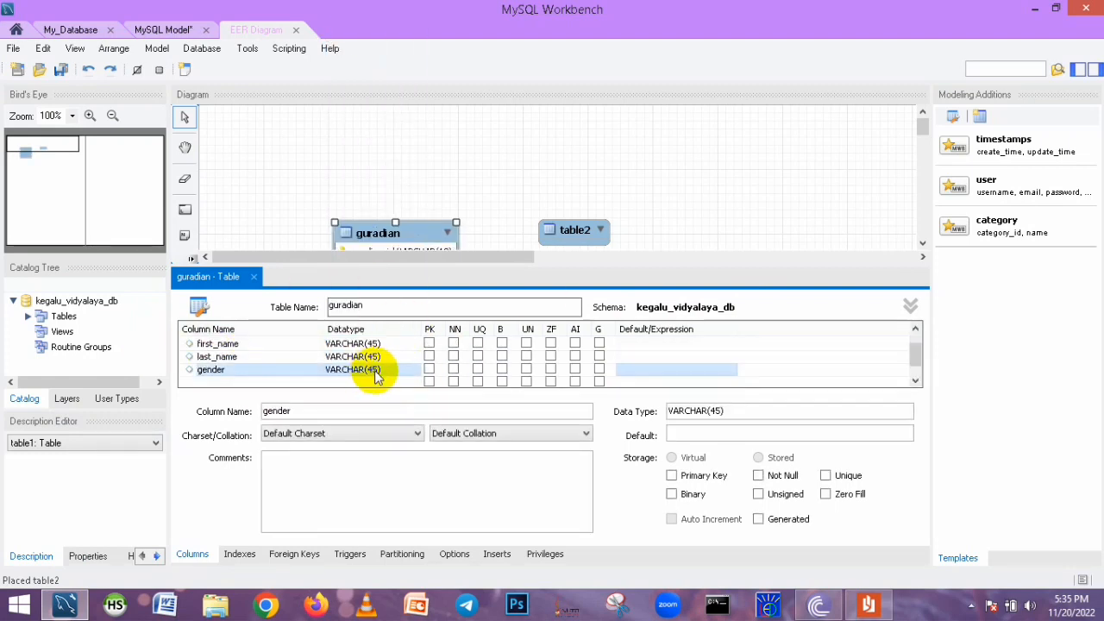
{"action": "key", "text": "BackSpace"}
{"action": "key", "text": "BackSpace"}
{"action": "key", "text": "BackSpace"}
{"action": "type", "text": "10)"}
Add a contact_no column of type VARCHAR(10) to guradian and close the table editor
{"action": "double_click", "coordinate": [216, 383]}
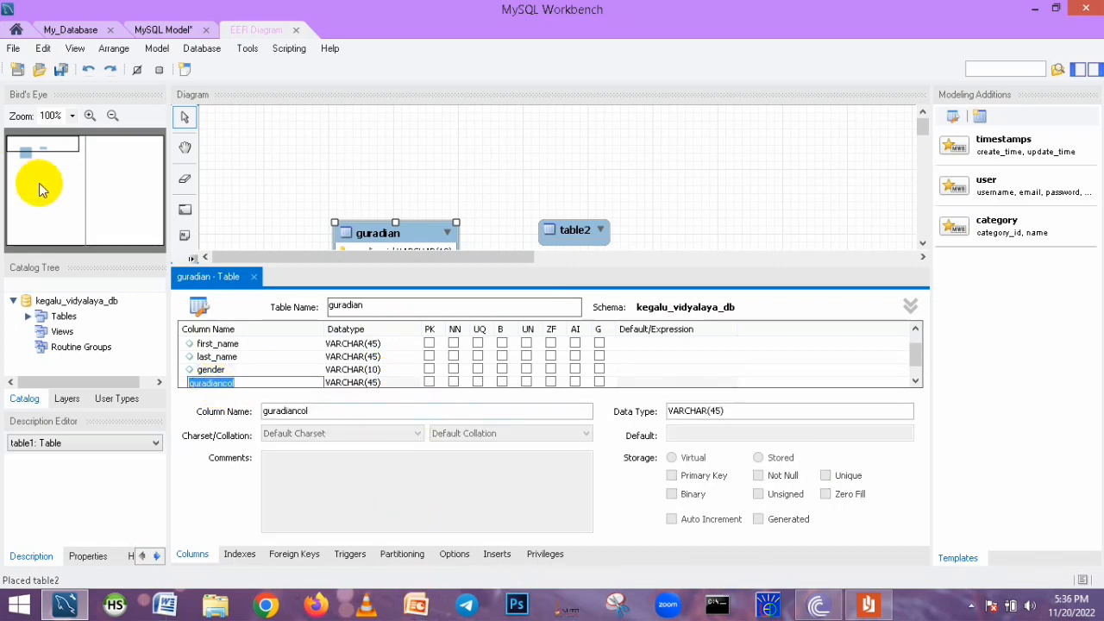
{"action": "type", "text": "contact_"}
{"action": "scroll", "coordinate": [214, 385], "scroll_direction": "down", "scroll_amount": 1}
{"action": "double_click", "coordinate": [226, 371]}
{"action": "double_click", "coordinate": [374, 371]}
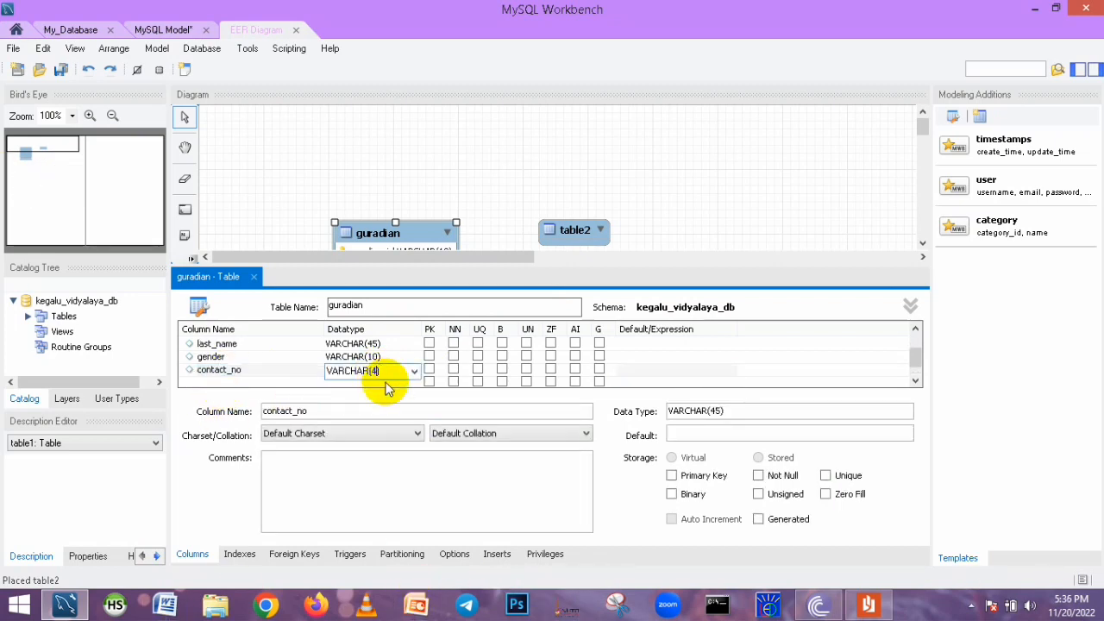
{"action": "scroll", "coordinate": [420, 395], "scroll_direction": "down", "scroll_amount": 2}
{"action": "left_click", "coordinate": [372, 371]}
{"action": "type", "text": "10"}
{"action": "key", "text": "Return"}
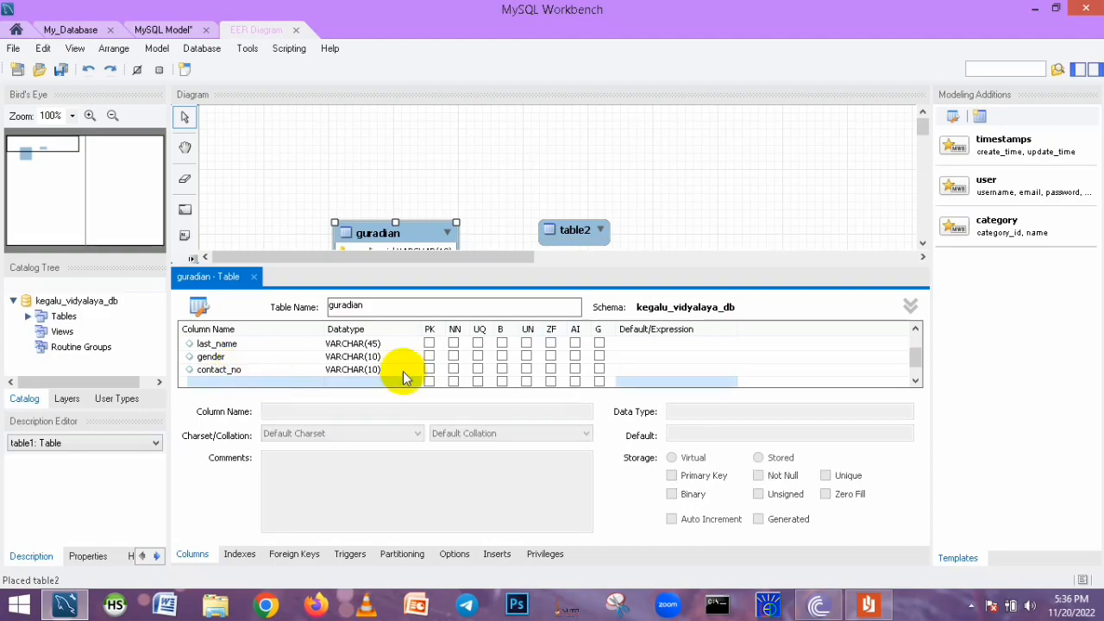
{"action": "left_click", "coordinate": [254, 276]}
Rename the second table to student and add an index_no primary-key column of type VARCHAR(10)
{"action": "key", "text": "alt+Tab"}
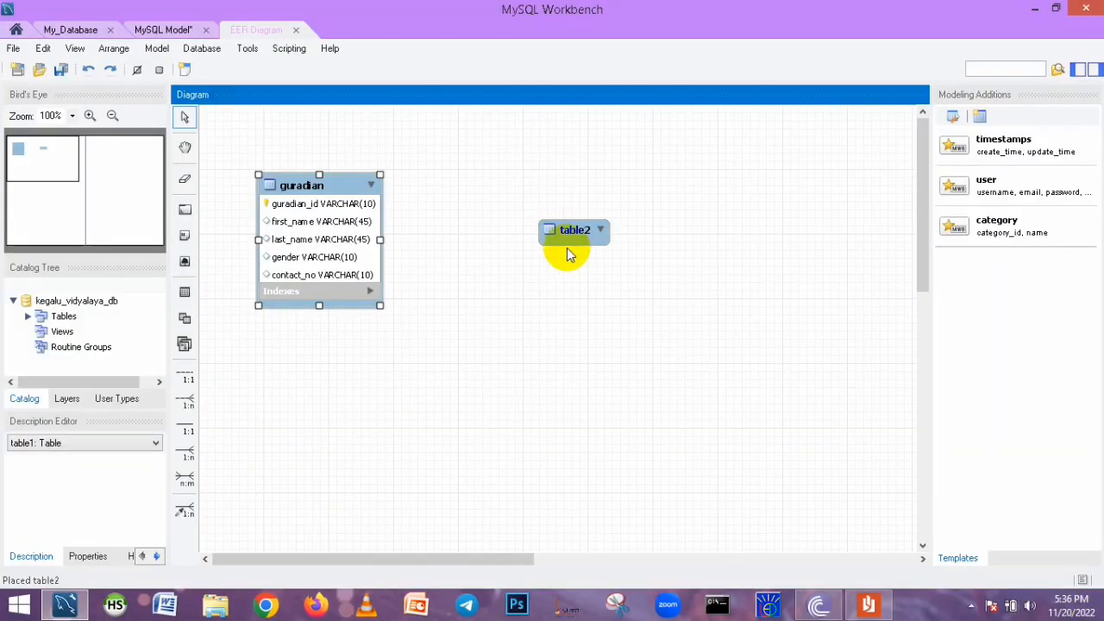
{"action": "double_click", "coordinate": [567, 248]}
{"action": "type", "text": "student"}
{"action": "left_click", "coordinate": [205, 352]}
{"action": "double_click", "coordinate": [205, 350]}
{"action": "type", "text": "index_no"}
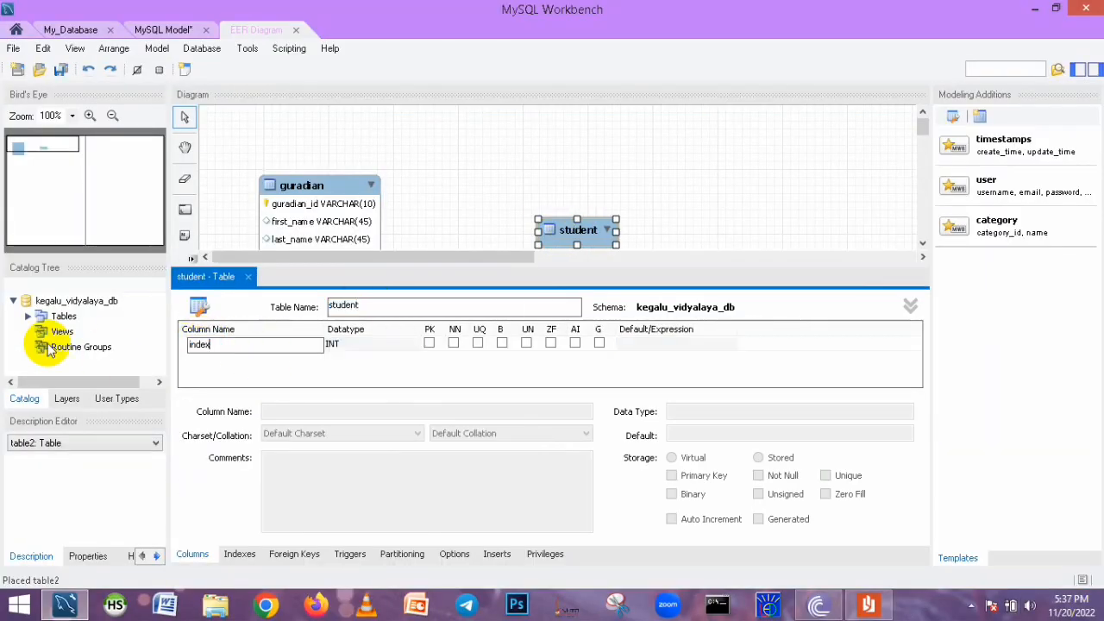
{"action": "double_click", "coordinate": [393, 345]}
{"action": "left_click", "coordinate": [414, 346]}
{"action": "left_click", "coordinate": [354, 4]}
{"action": "type", "text": "10"}
Add first_name, last_name and gender columns to the student table
{"action": "double_click", "coordinate": [247, 359]}
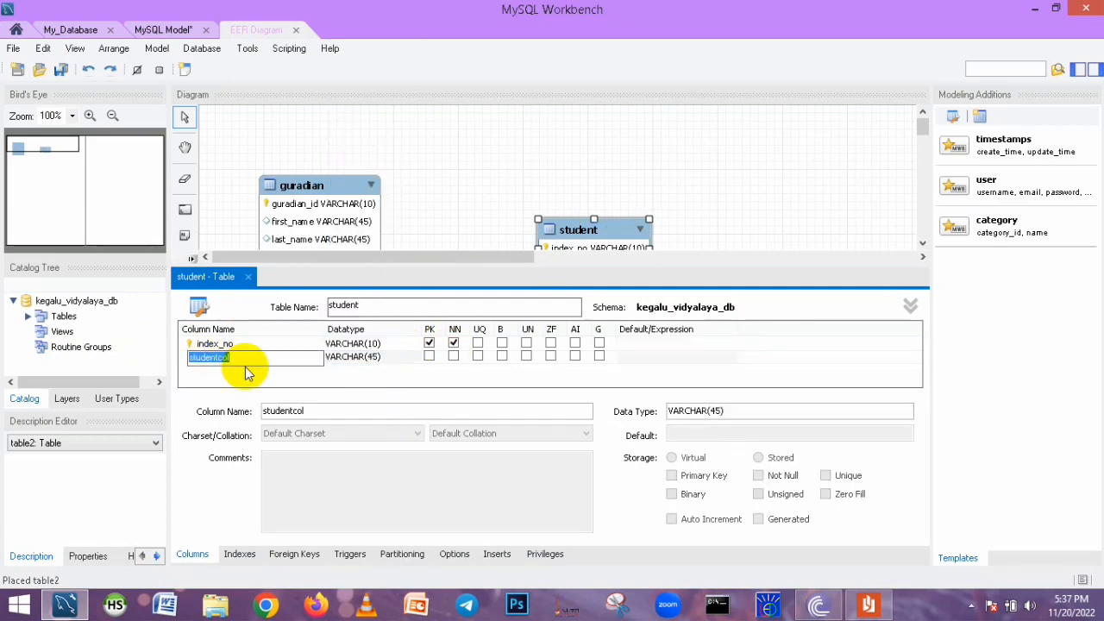
{"action": "type", "text": "first_name"}
{"action": "double_click", "coordinate": [226, 371]}
{"action": "double_click", "coordinate": [229, 382]}
{"action": "type", "text": "gender"}
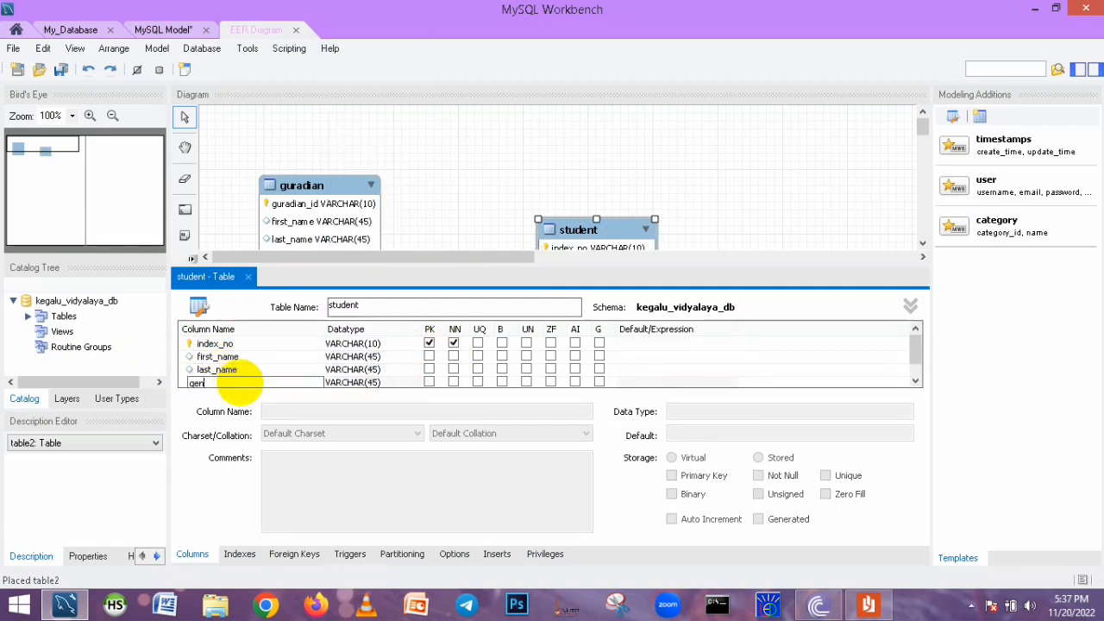
Set the student gender column's type to VARCHAR(10)
{"action": "double_click", "coordinate": [377, 372]}
{"action": "left_click", "coordinate": [380, 372]}
{"action": "key", "text": "BackSpace"}
{"action": "key", "text": "BackSpace"}
{"action": "type", "text": "10"}
Add a contact_no column of type VARCHAR(10) to the student table
{"action": "left_click", "coordinate": [202, 384]}
{"action": "double_click", "coordinate": [202, 384]}
{"action": "type", "text": "contact_no"}
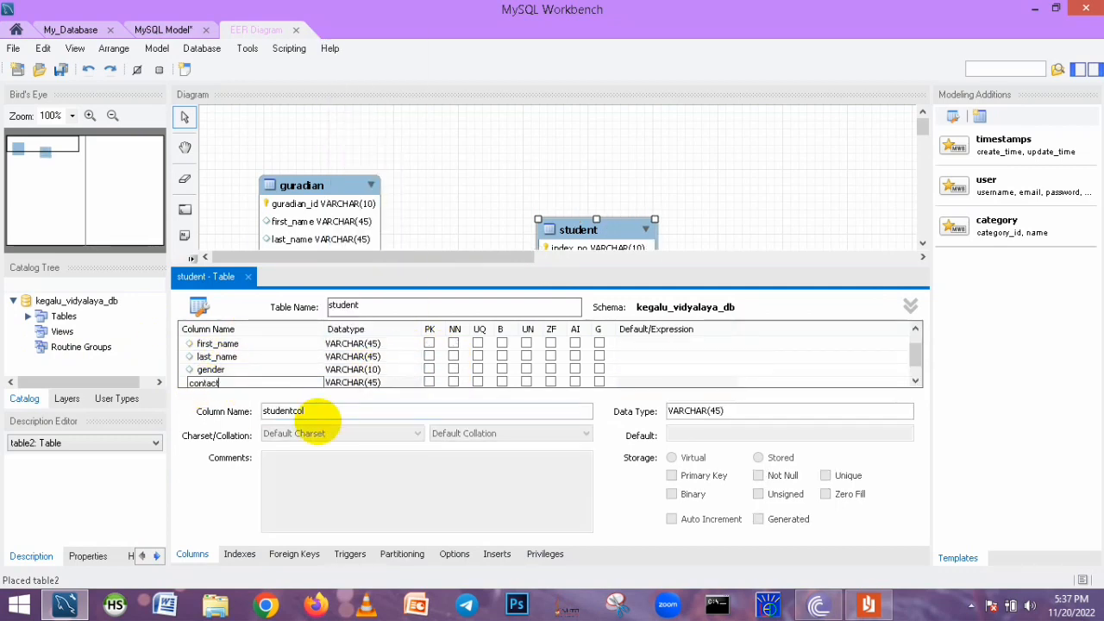
{"action": "double_click", "coordinate": [372, 382]}
{"action": "left_click", "coordinate": [381, 373]}
{"action": "key", "text": "BackSpace"}
{"action": "key", "text": "BackSpace"}
{"action": "type", "text": "10"}
Add an address column of type VARCHAR(60) to student and close the table editor
{"action": "left_click", "coordinate": [212, 384]}
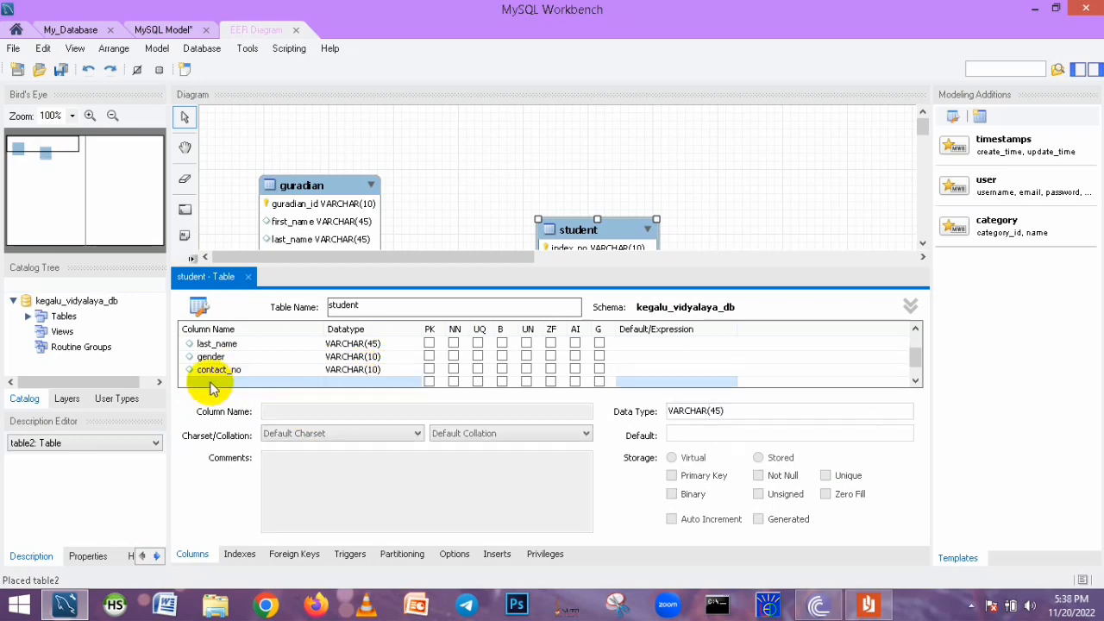
{"action": "double_click", "coordinate": [212, 383]}
{"action": "type", "text": "address"}
{"action": "double_click", "coordinate": [373, 382]}
{"action": "key", "text": "BackSpace"}
{"action": "key", "text": "BackSpace"}
{"action": "type", "text": "60"}
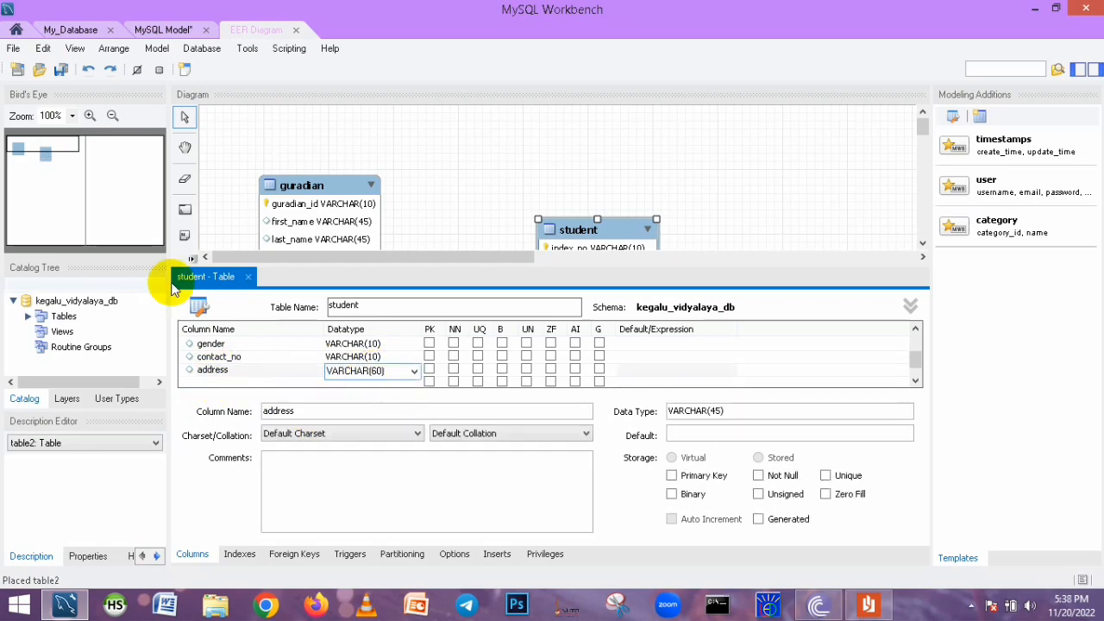
{"action": "left_click", "coordinate": [248, 276]}
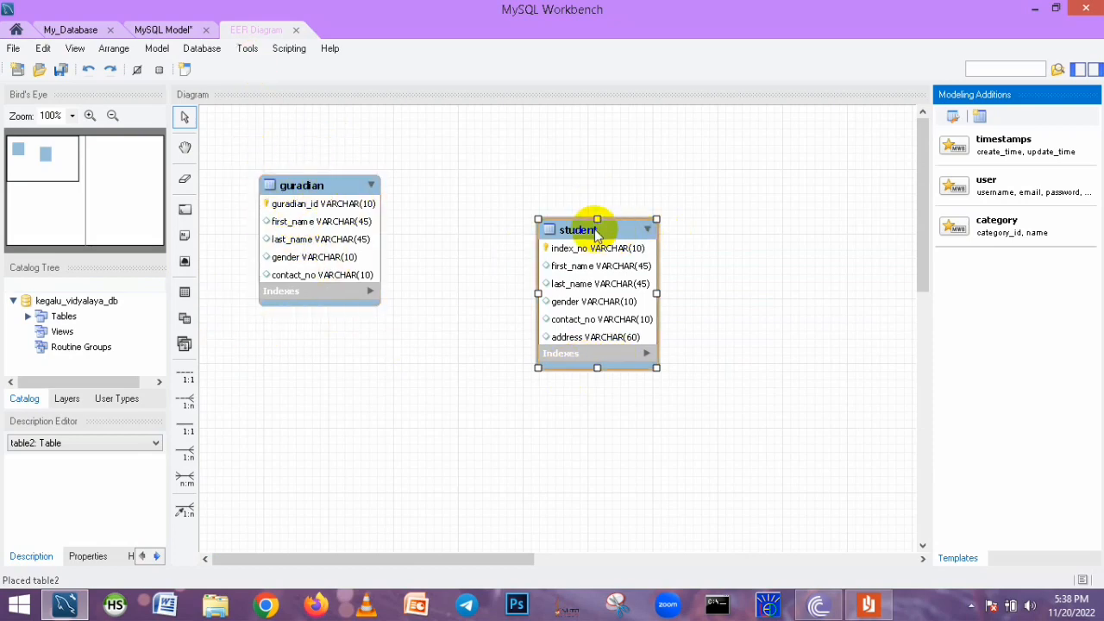
Reposition the student and guardian tables side by side near the top of the diagram, checking the question set
{"action": "left_click_drag", "start_coordinate": [595, 230], "coordinate": [591, 164]}
{"action": "left_click_drag", "start_coordinate": [275, 186], "coordinate": [306, 238]}
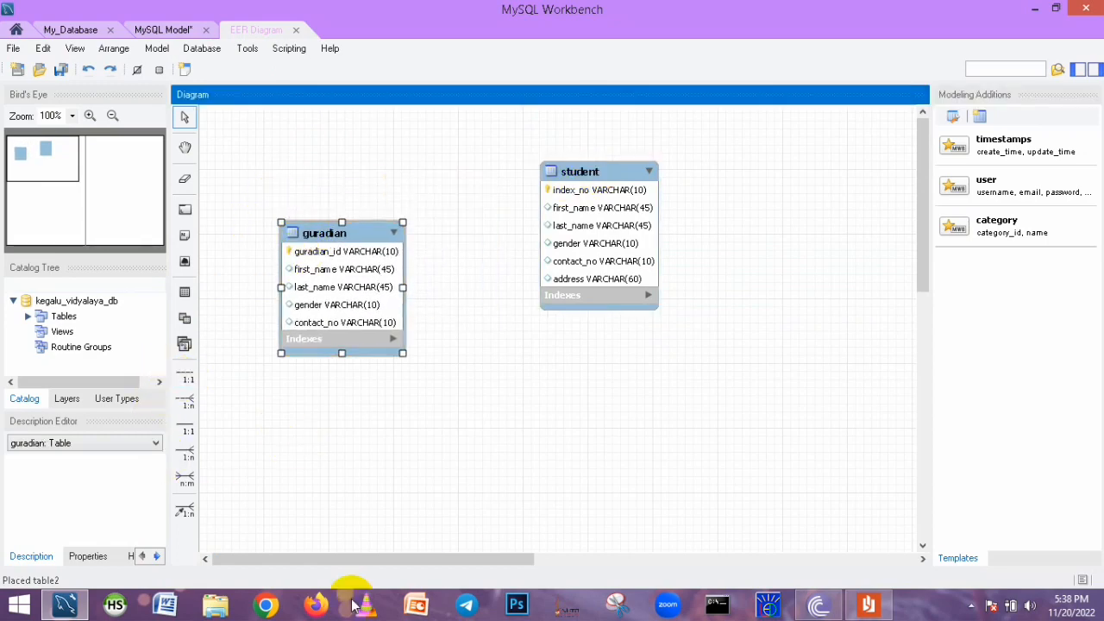
{"action": "left_click", "coordinate": [867, 608]}
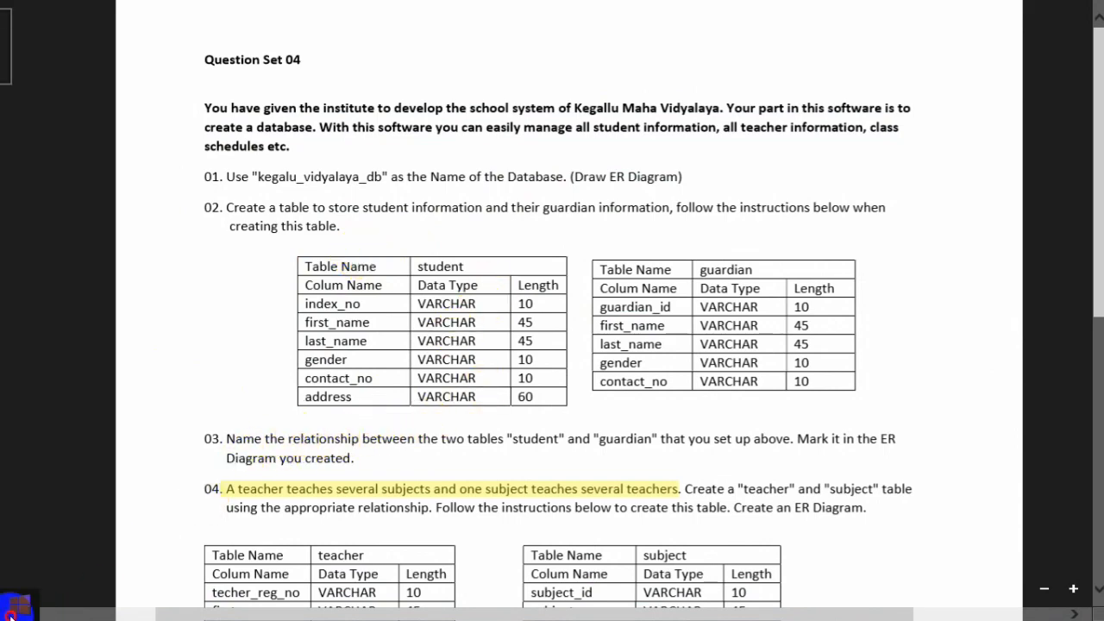
{"action": "left_click", "coordinate": [10, 614]}
{"action": "left_click", "coordinate": [152, 480]}
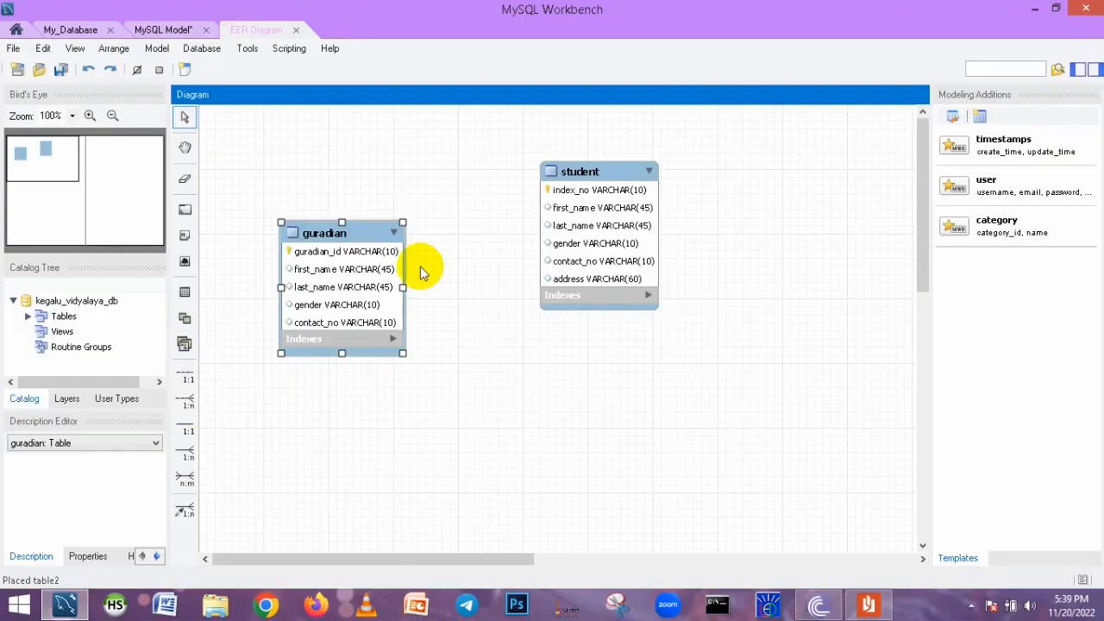
{"action": "left_click_drag", "start_coordinate": [333, 232], "coordinate": [321, 166]}
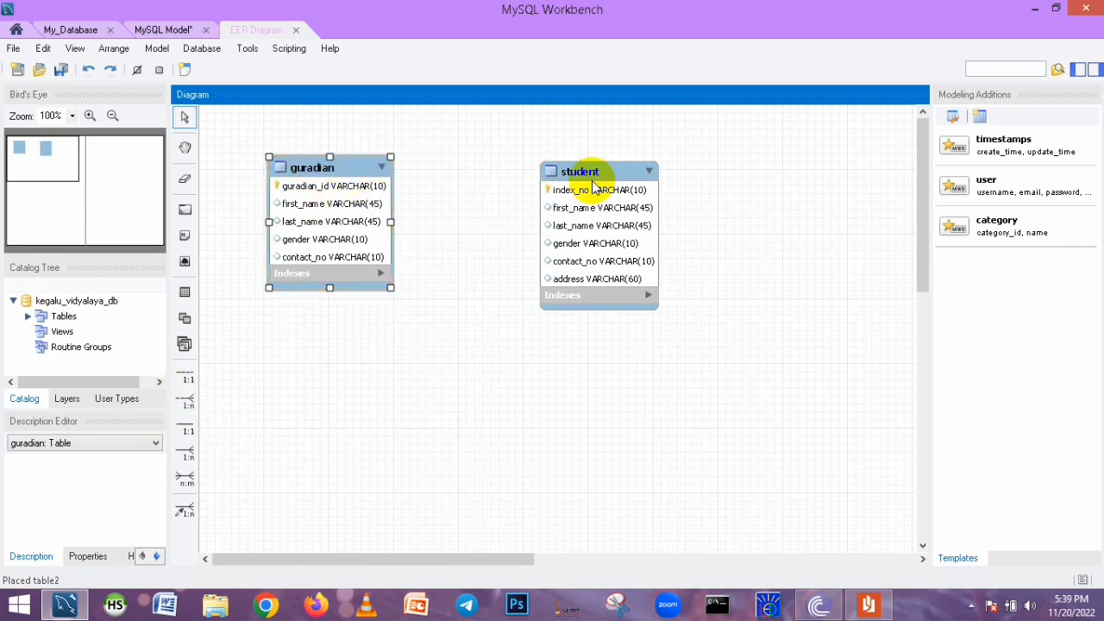
Connect student to guardian with a 1:n non-identifying relationship
{"action": "left_click", "coordinate": [186, 402]}
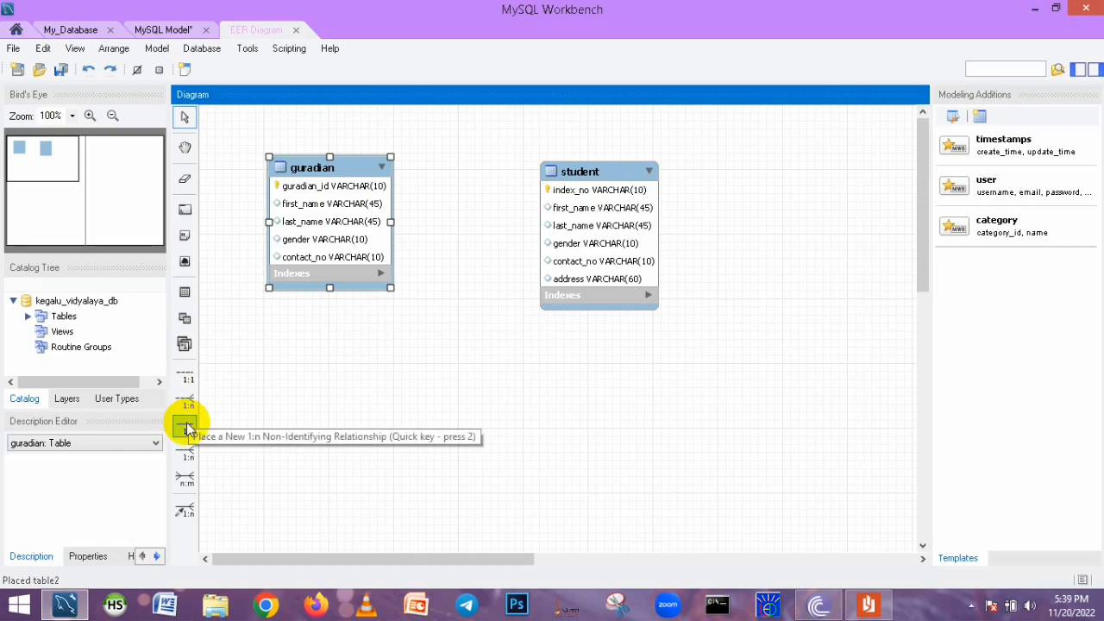
{"action": "left_click", "coordinate": [186, 402]}
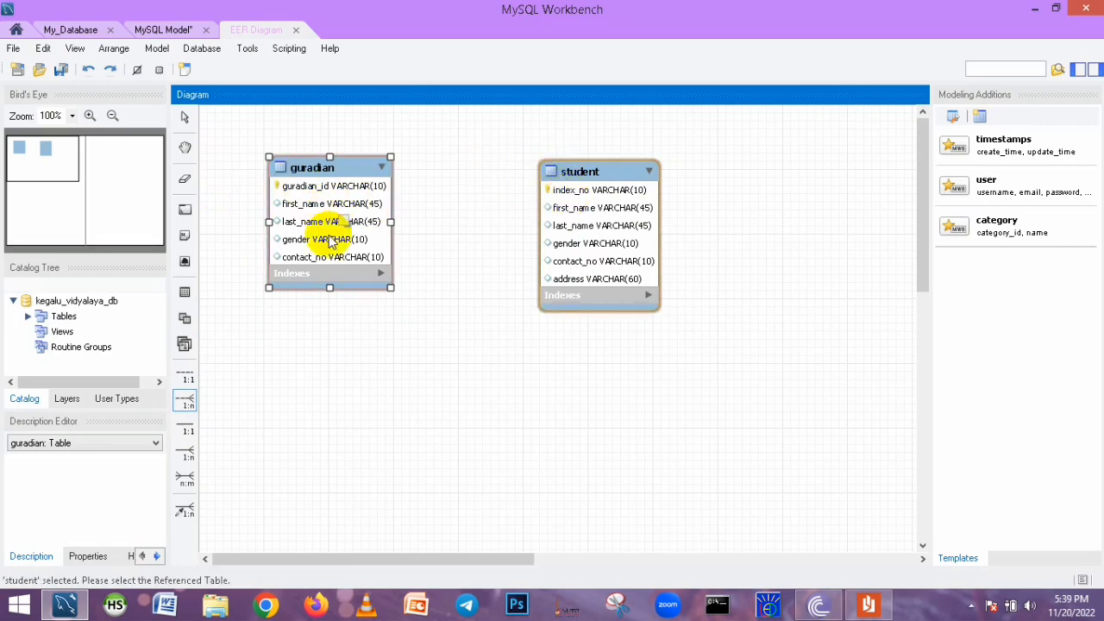
{"action": "left_click", "coordinate": [306, 212]}
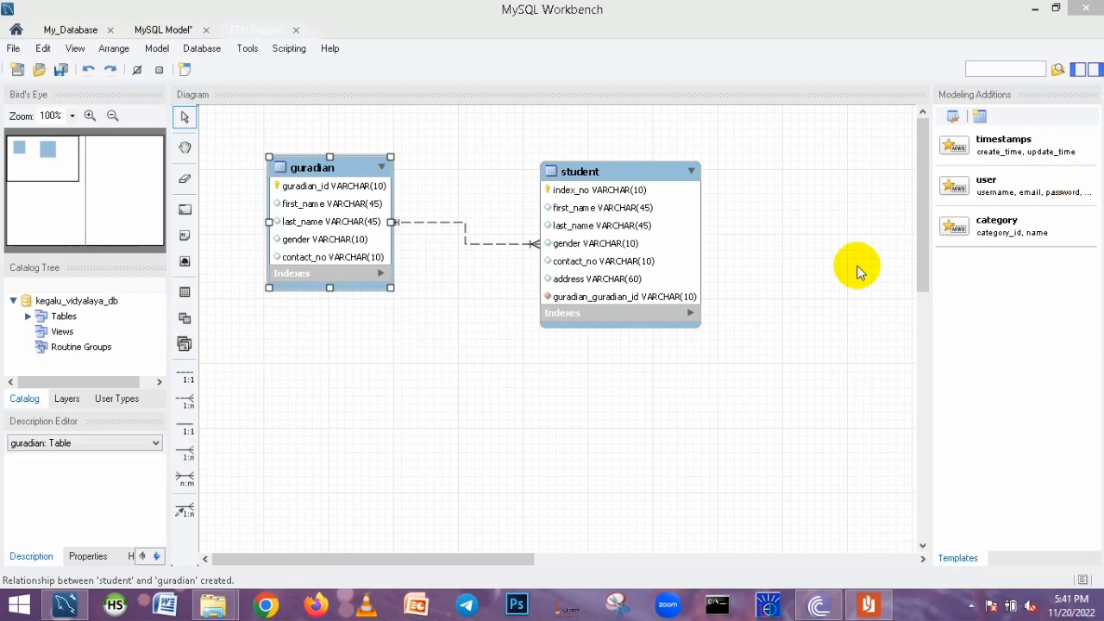
Place a new table in the empty area below guardian
{"action": "left_click_drag", "start_coordinate": [922, 236], "coordinate": [923, 323]}
{"action": "left_click", "coordinate": [182, 294]}
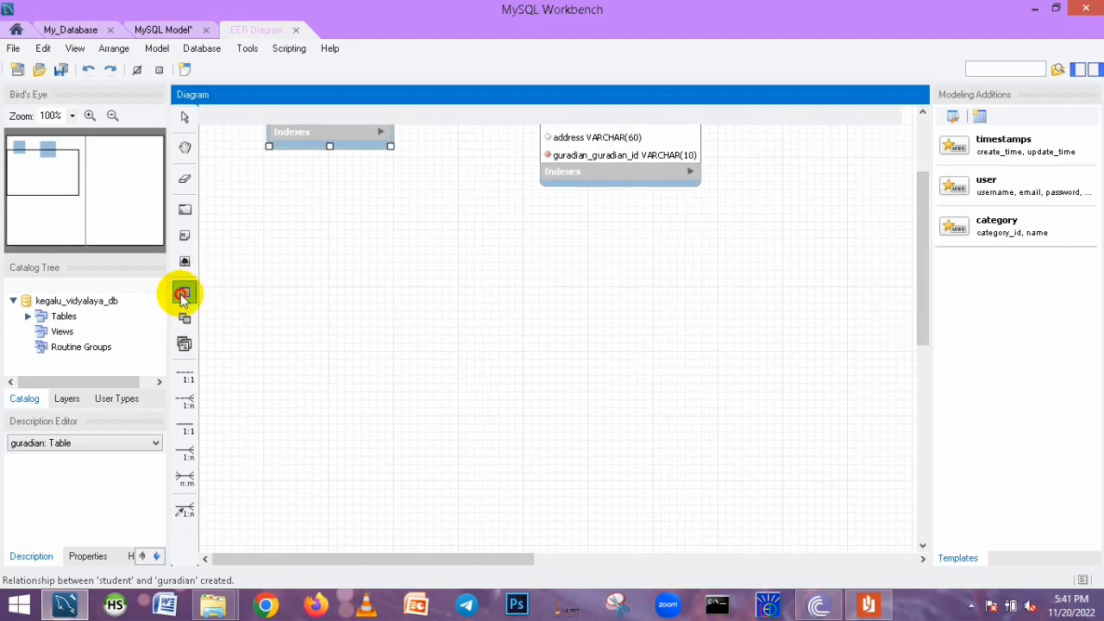
{"action": "left_click", "coordinate": [307, 259]}
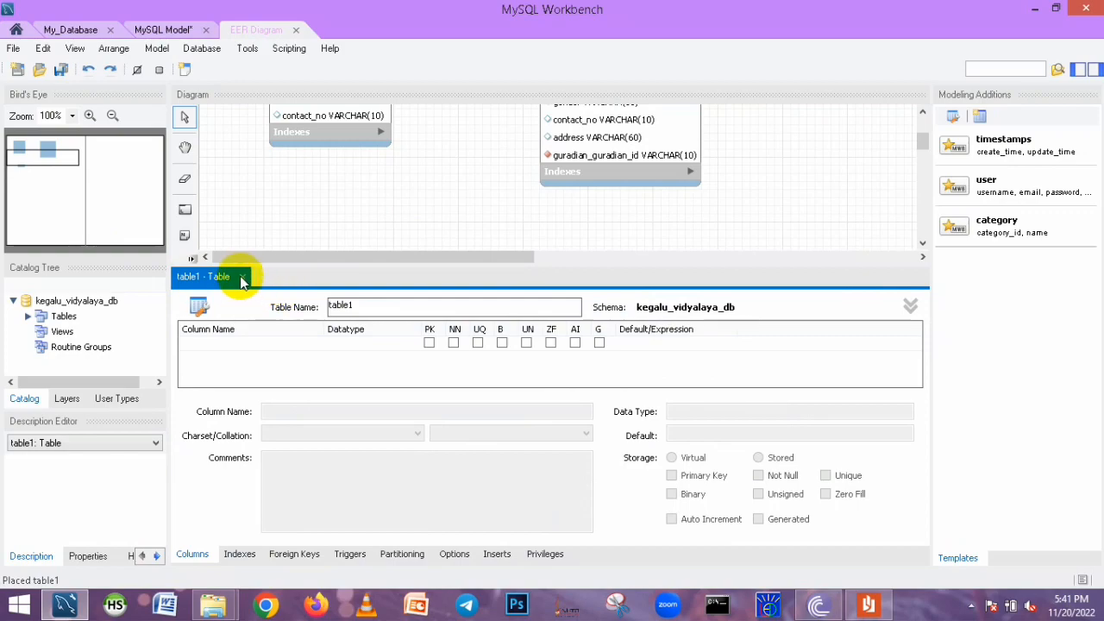
{"action": "left_click", "coordinate": [242, 278]}
Review the teacher and subject table specifications in the question set
{"action": "left_click", "coordinate": [867, 604]}
{"action": "scroll", "coordinate": [533, 369], "scroll_direction": "down", "scroll_amount": 10}
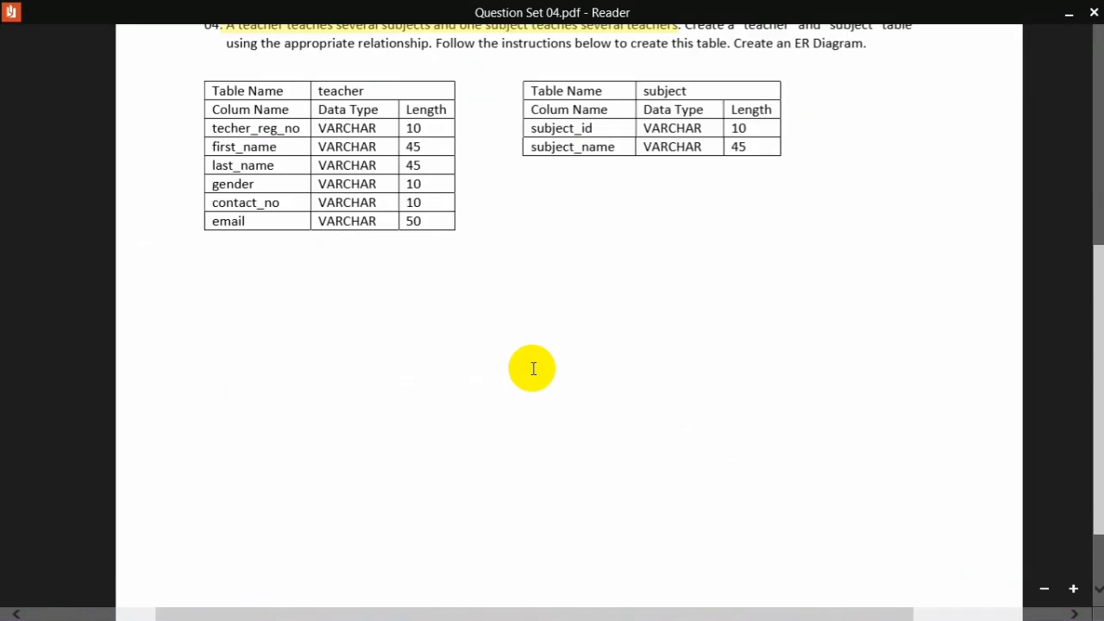
{"action": "scroll", "coordinate": [533, 369], "scroll_direction": "up", "scroll_amount": 3}
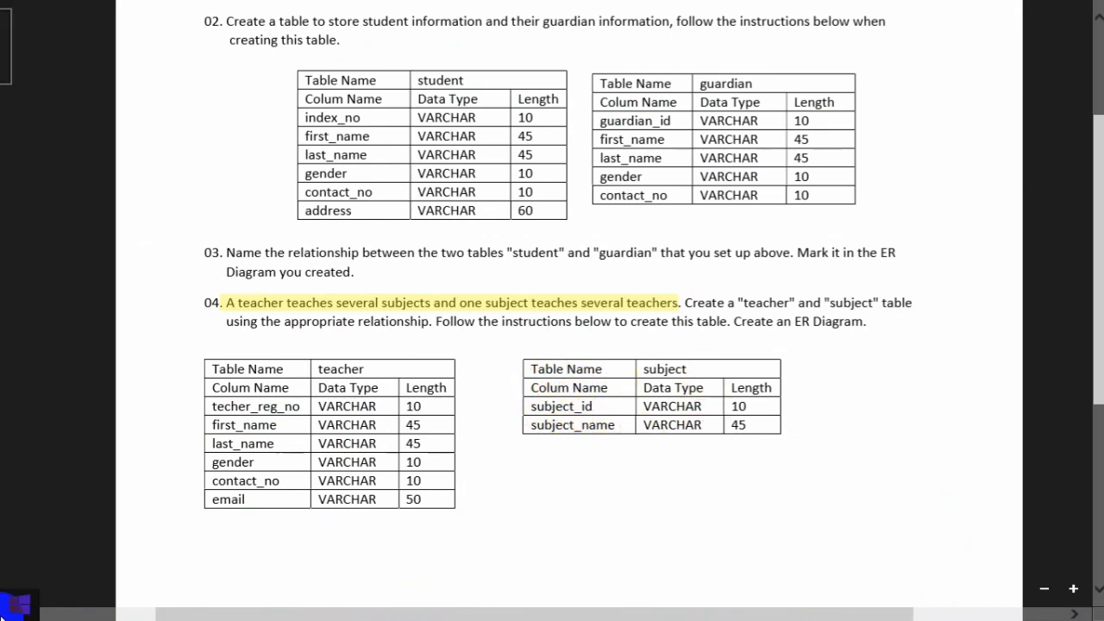
{"action": "left_click", "coordinate": [18, 604]}
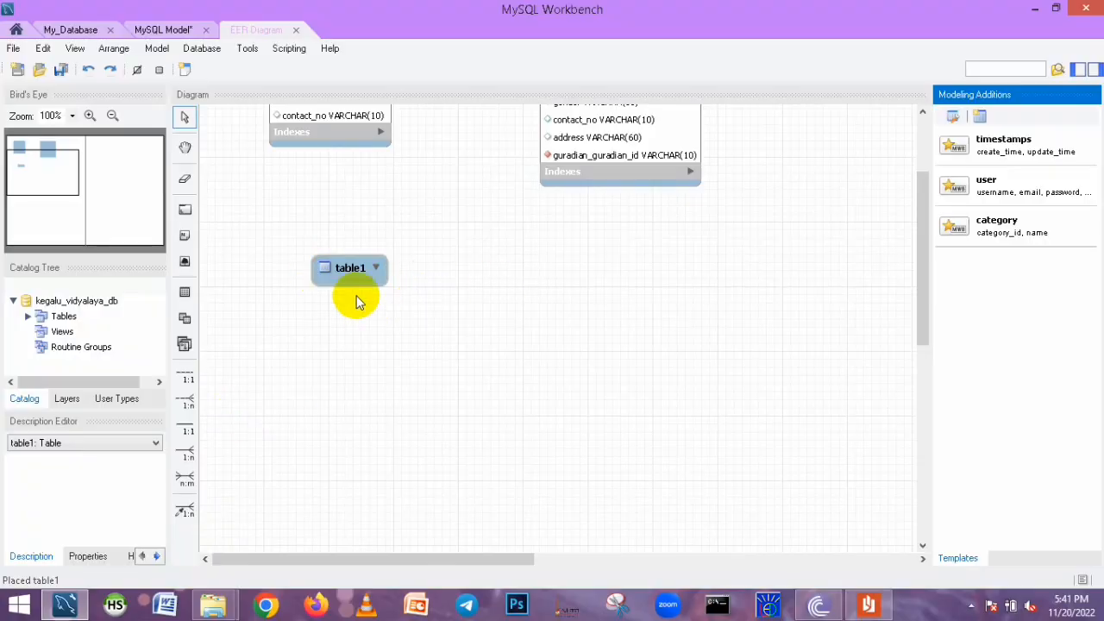
Rename the new table to teachers
{"action": "left_click_drag", "start_coordinate": [299, 269], "coordinate": [291, 268]}
{"action": "scroll", "coordinate": [504, 287], "scroll_direction": "up", "scroll_amount": 4}
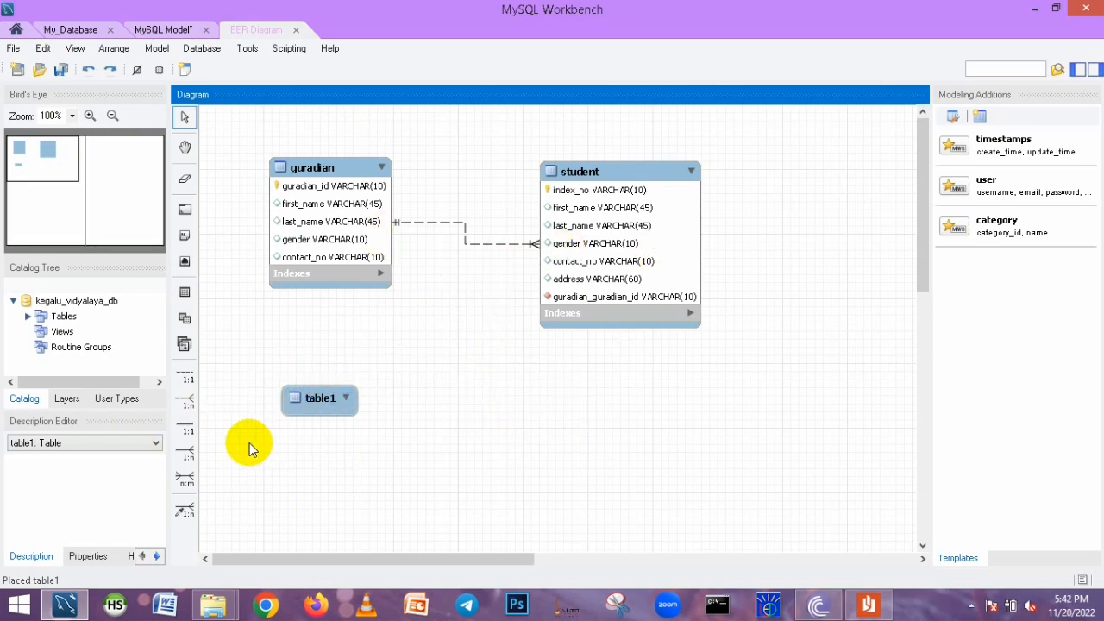
{"action": "double_click", "coordinate": [315, 411]}
{"action": "type", "text": "teachers"}
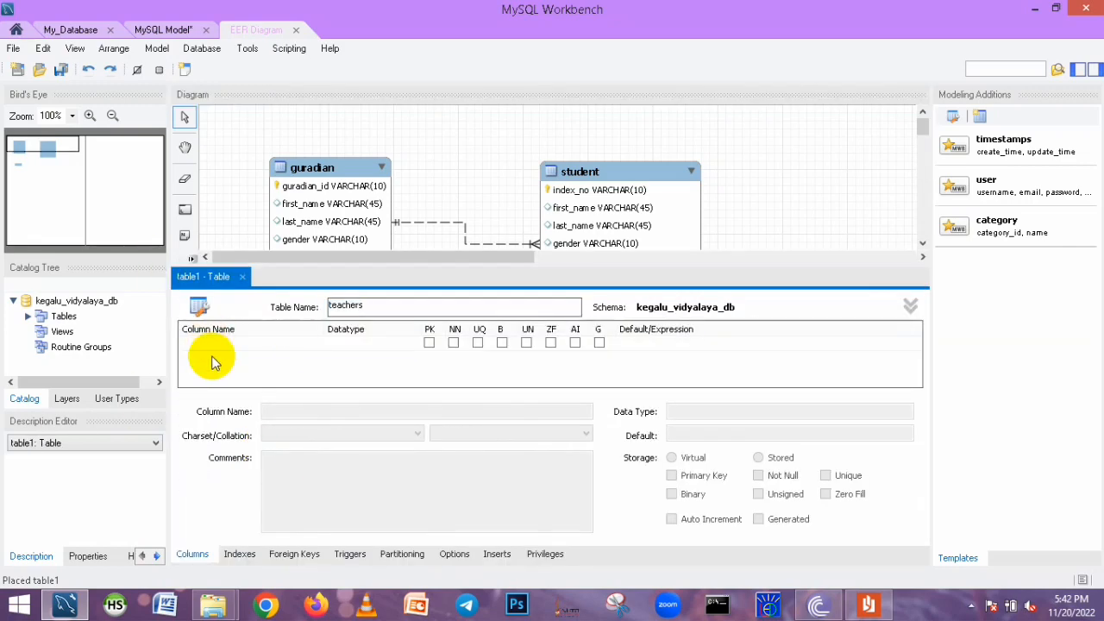
Add a techer_reg_no primary key column of type VARCHAR(10) to teachers
{"action": "double_click", "coordinate": [215, 355]}
{"action": "type", "text": "techer_reg_no"}
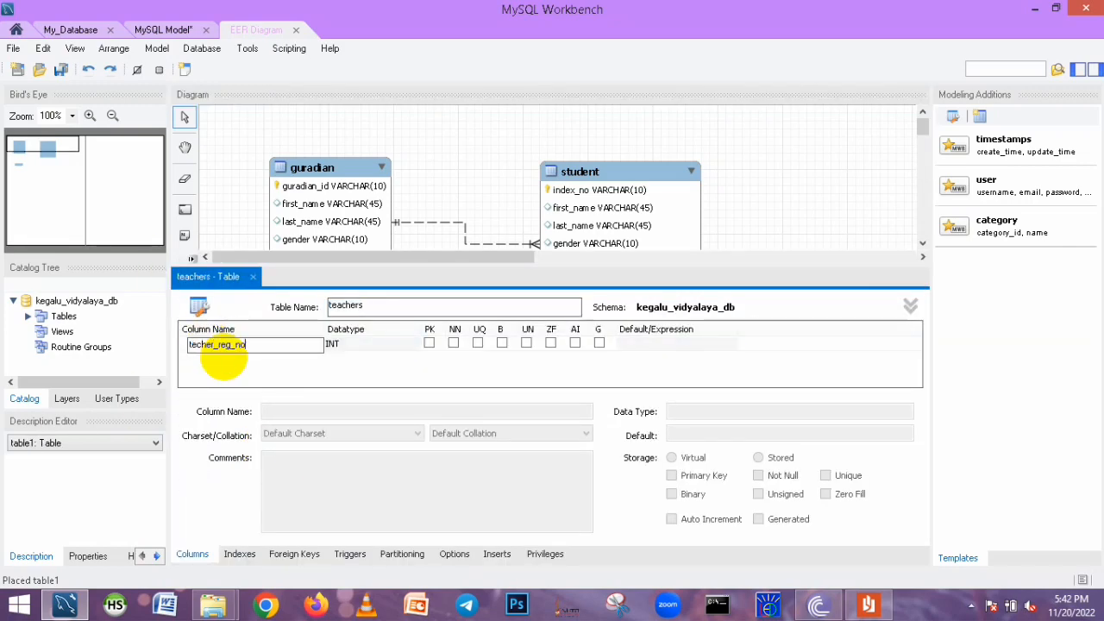
{"action": "double_click", "coordinate": [384, 345]}
{"action": "left_click", "coordinate": [417, 346]}
{"action": "left_click", "coordinate": [354, 17]}
{"action": "left_click", "coordinate": [366, 346]}
{"action": "type", "text": "10"}
Add first_name, last_name and gender columns to the teachers table
{"action": "double_click", "coordinate": [224, 357]}
{"action": "type", "text": "first"}
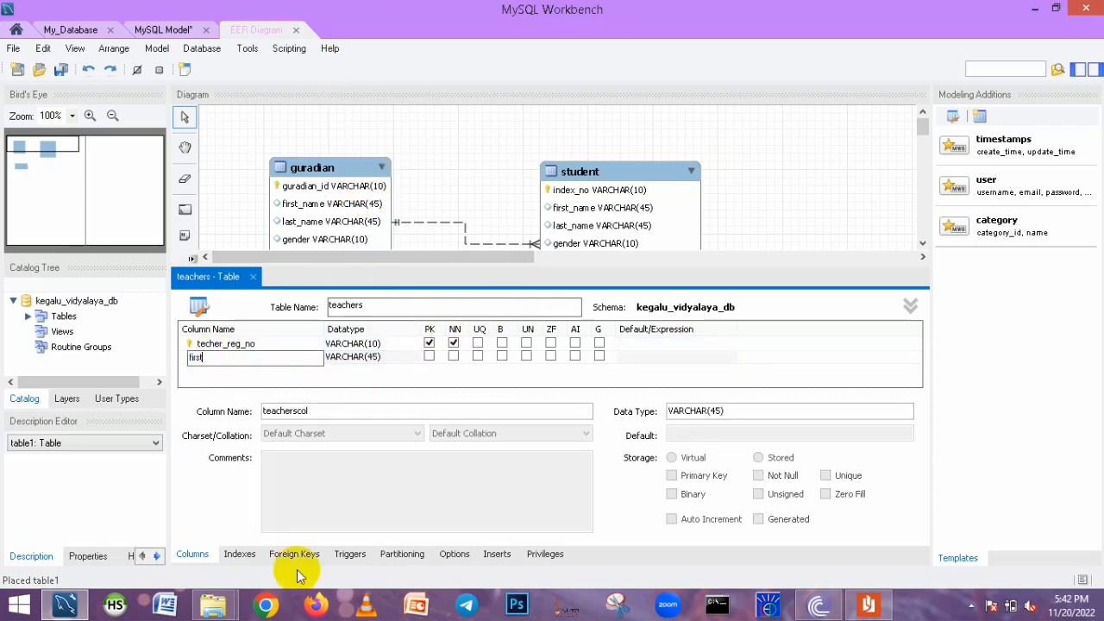
{"action": "type", "text": "_name"}
{"action": "double_click", "coordinate": [231, 371]}
{"action": "type", "text": "last"}
{"action": "double_click", "coordinate": [229, 382]}
{"action": "type", "text": "gender"}
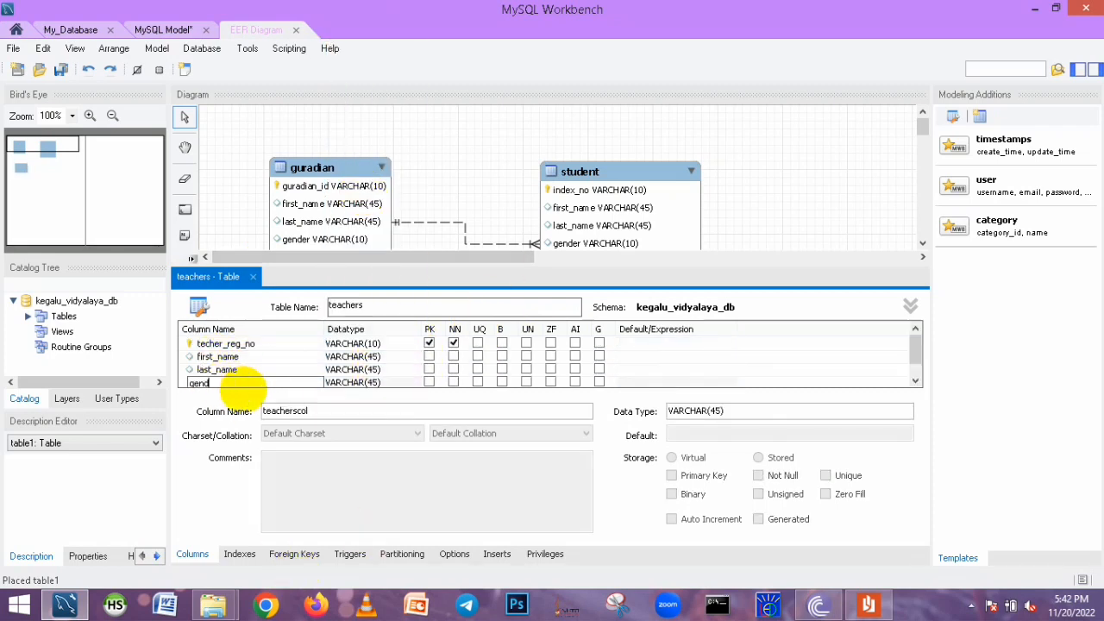
Set gender to VARCHAR(10) and add a contact_no column of type VARCHAR(10) to teachers
{"action": "left_click", "coordinate": [370, 382]}
{"action": "double_click", "coordinate": [383, 373]}
{"action": "double_click", "coordinate": [229, 382]}
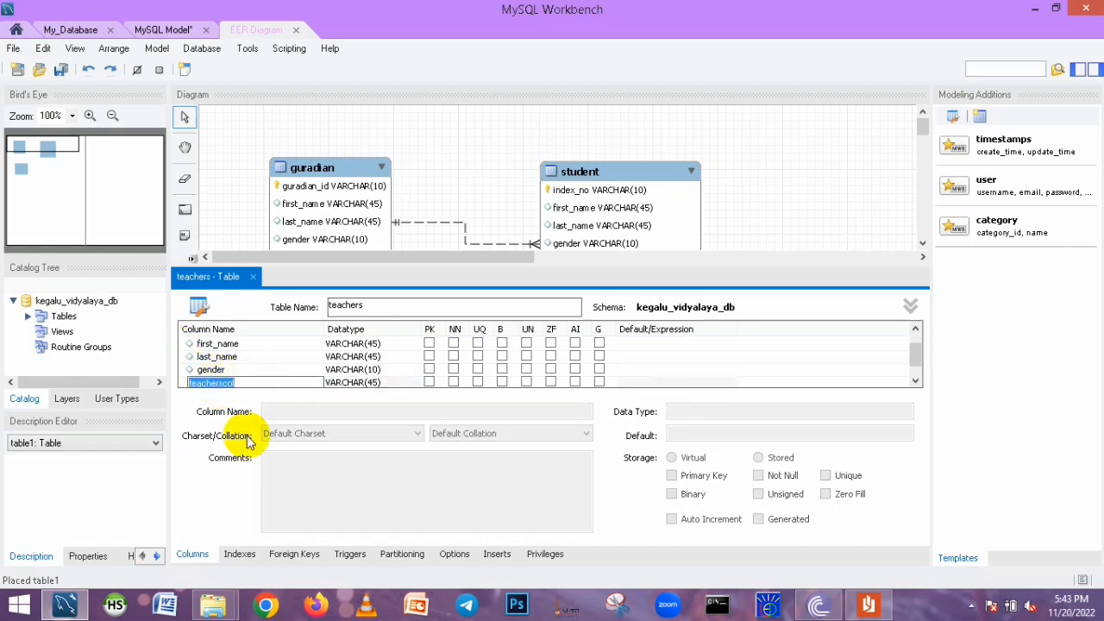
{"action": "left_click", "coordinate": [373, 382]}
{"action": "double_click", "coordinate": [381, 372]}
{"action": "key", "text": "BackSpace"}
{"action": "key", "text": "BackSpace"}
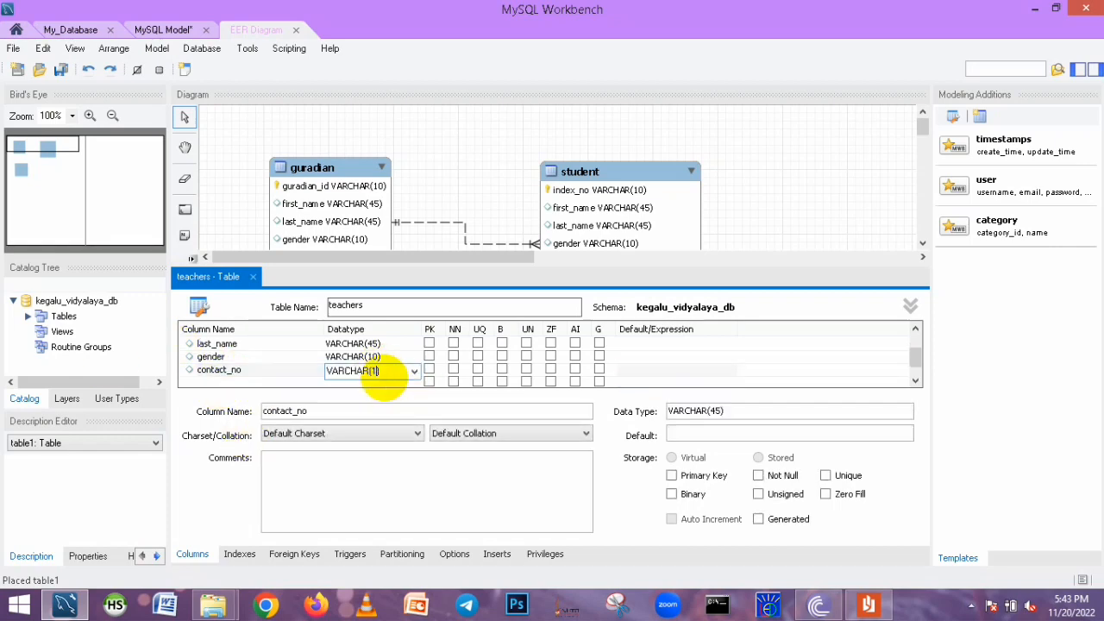
{"action": "type", "text": "10"}
Add an email column of type VARCHAR(50) to teachers and close the table editor
{"action": "double_click", "coordinate": [206, 383]}
{"action": "type", "text": "email"}
{"action": "left_click", "coordinate": [417, 385]}
{"action": "double_click", "coordinate": [379, 372]}
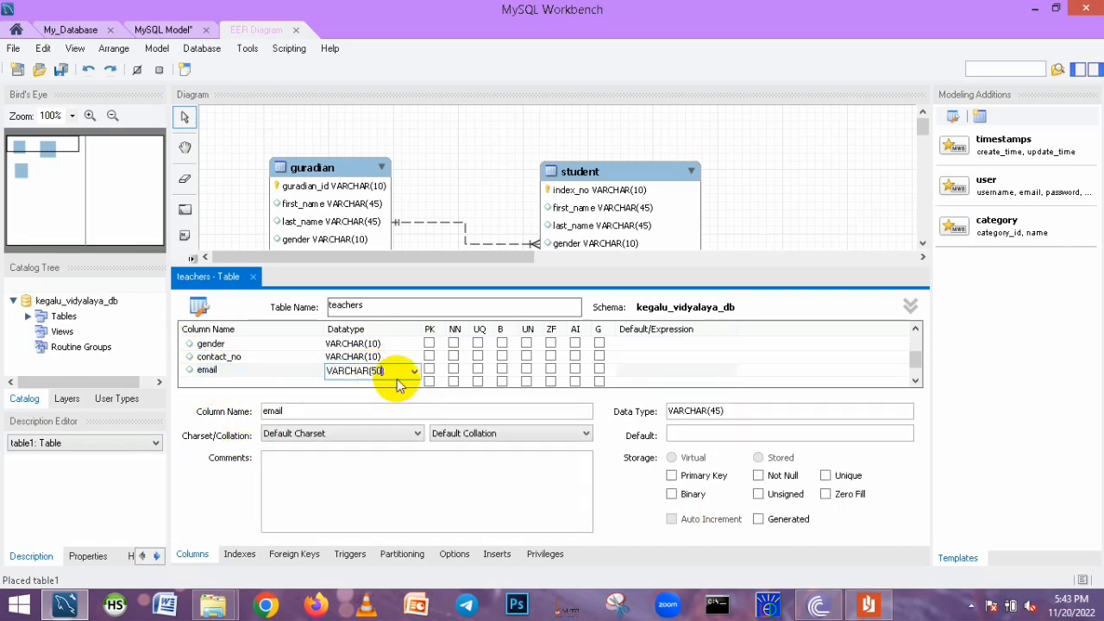
{"action": "left_click", "coordinate": [253, 277]}
Place another new table and name it subject
{"action": "left_click_drag", "start_coordinate": [374, 392], "coordinate": [365, 344]}
{"action": "left_click", "coordinate": [184, 291]}
{"action": "left_click", "coordinate": [607, 421]}
{"action": "double_click", "coordinate": [618, 429]}
{"action": "type", "text": "subject"}
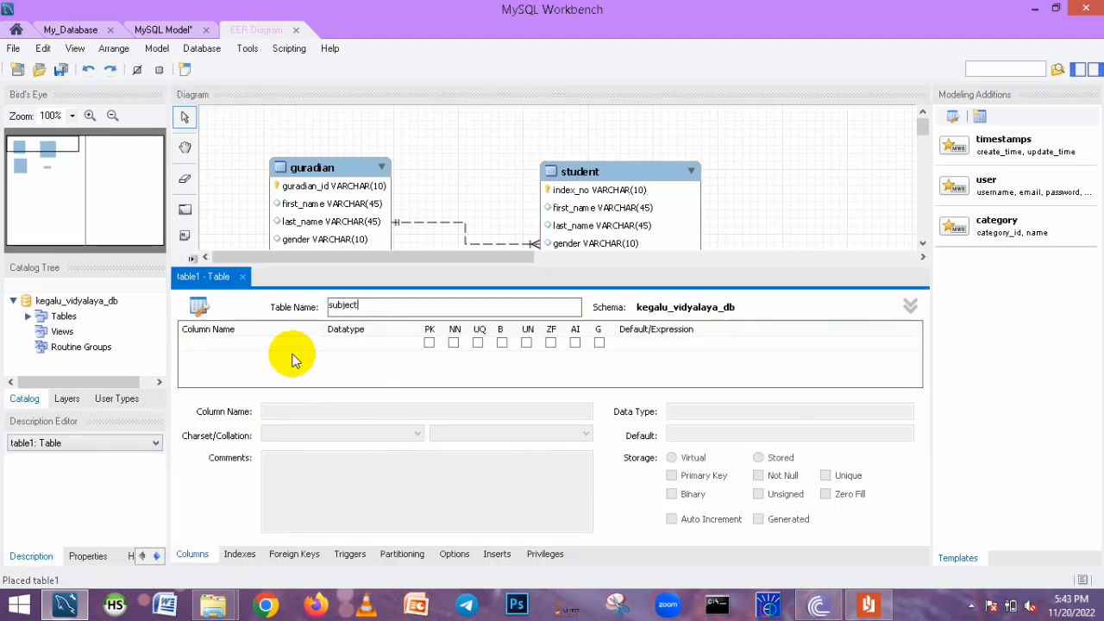
Add a subject_id primary key column of type VARCHAR(10) to subject
{"action": "double_click", "coordinate": [292, 359]}
{"action": "type", "text": "subject_id"}
{"action": "key", "text": "Tab"}
{"action": "type", "text": "v"}
{"action": "key", "text": "Down"}
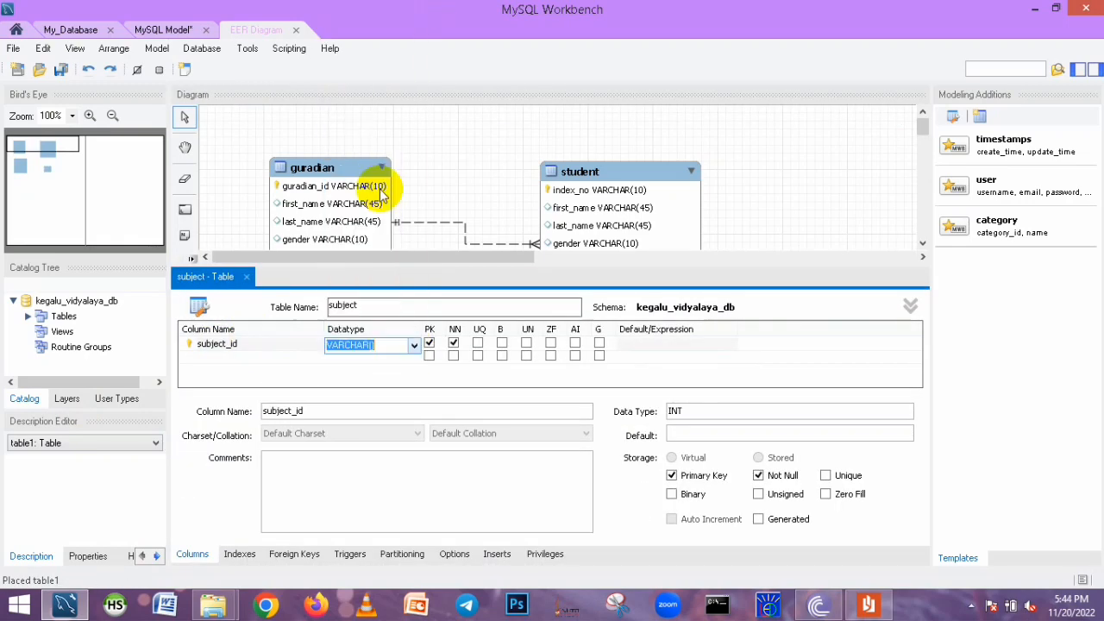
Add a subject_name column of type VARCHAR(45) to subject
{"action": "double_click", "coordinate": [220, 357]}
{"action": "type", "text": "subject_name"}
{"action": "key", "text": "Return"}
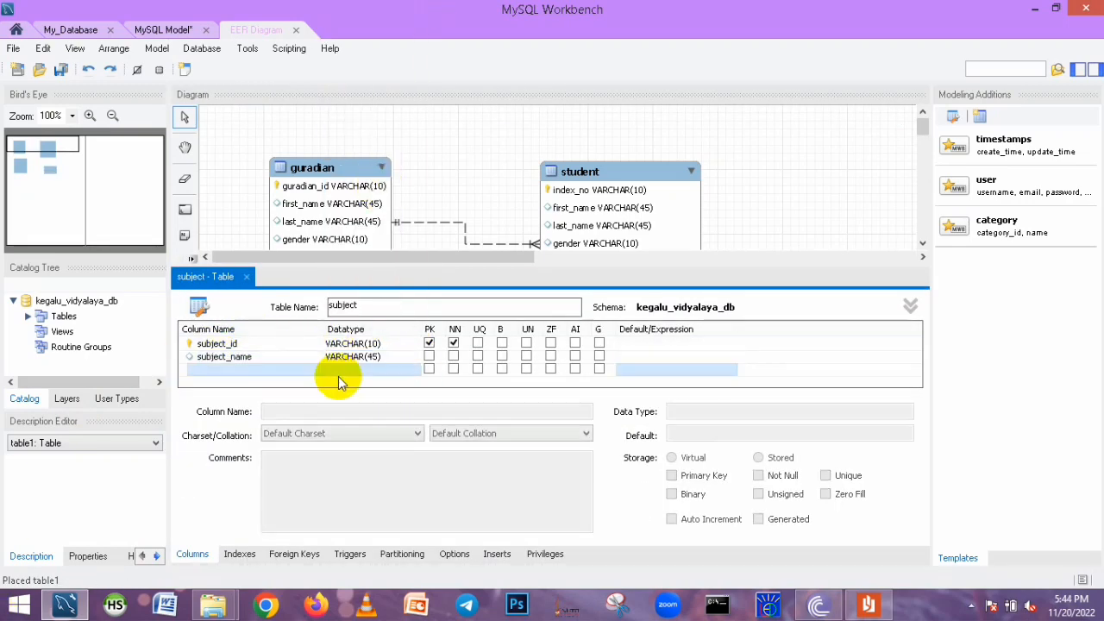
Close the table editor and arrange the teachers and subject tables in the lower part of the diagram
{"action": "left_click", "coordinate": [246, 276]}
{"action": "left_click_drag", "start_coordinate": [623, 420], "coordinate": [651, 421]}
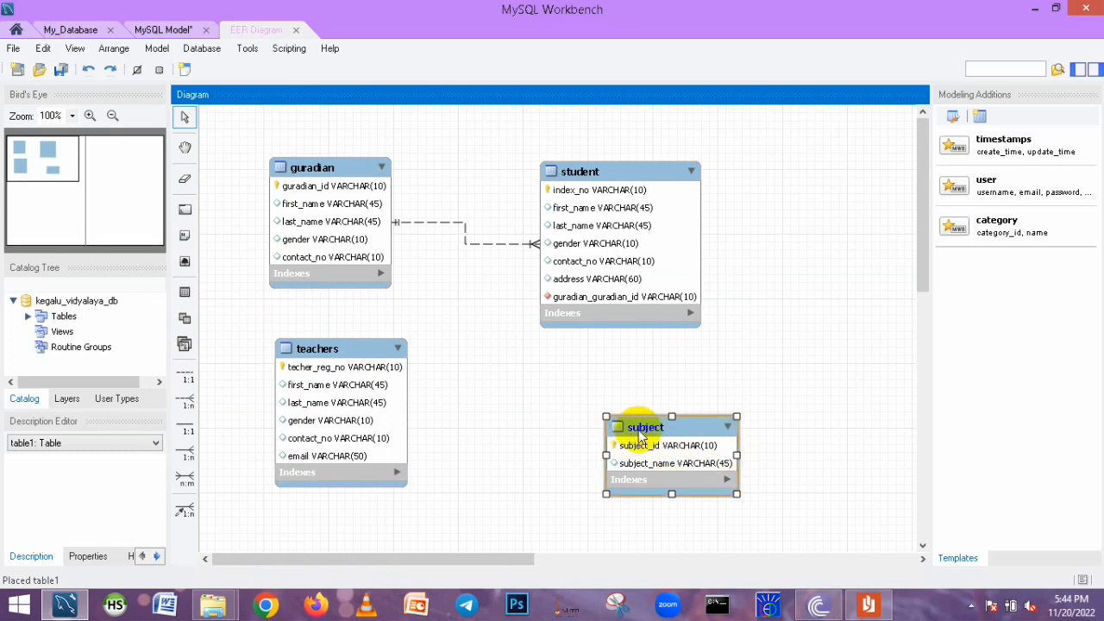
{"action": "left_click_drag", "start_coordinate": [641, 437], "coordinate": [573, 395]}
{"action": "left_click_drag", "start_coordinate": [330, 366], "coordinate": [327, 388]}
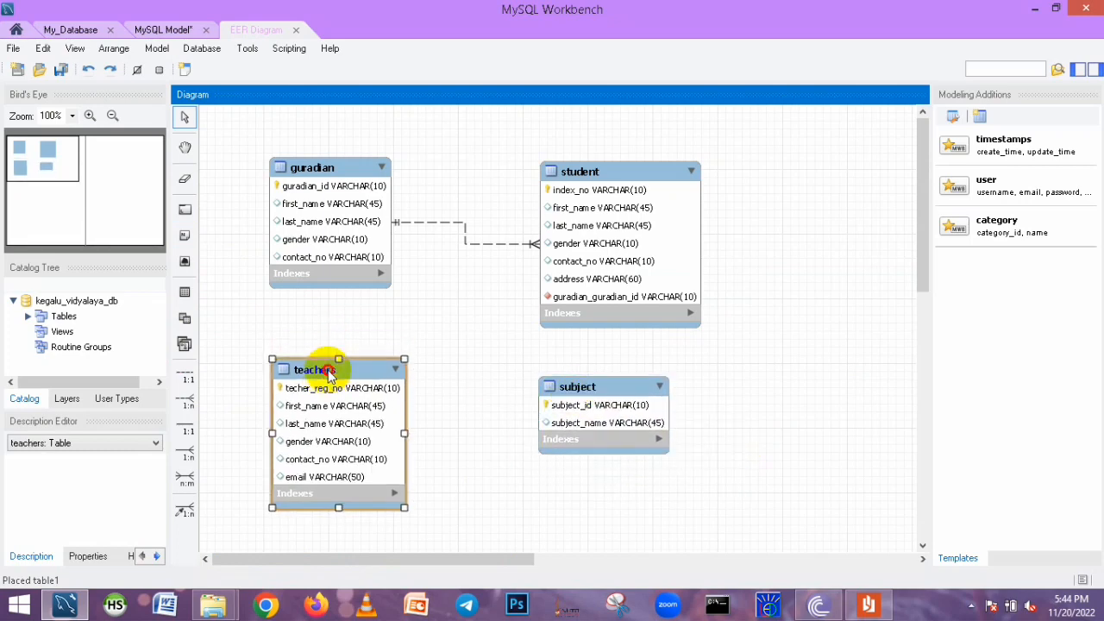
{"action": "left_click_drag", "start_coordinate": [628, 376], "coordinate": [812, 363]}
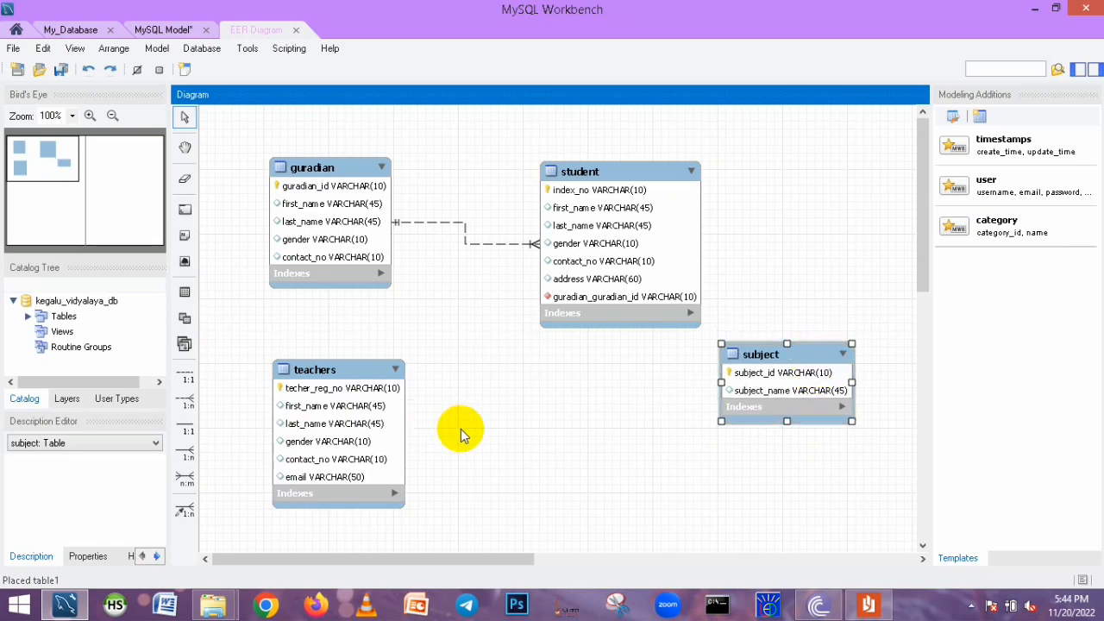
Link teachers and subject with an n:m identifying relationship and position the associative table between them
{"action": "left_click", "coordinate": [183, 480]}
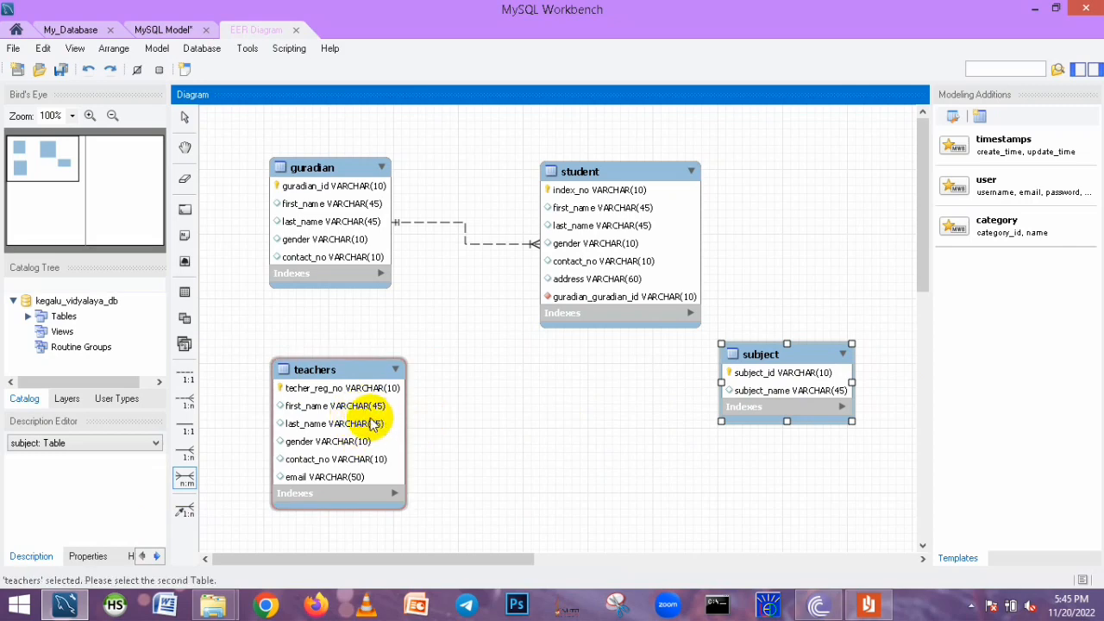
{"action": "left_click", "coordinate": [758, 379]}
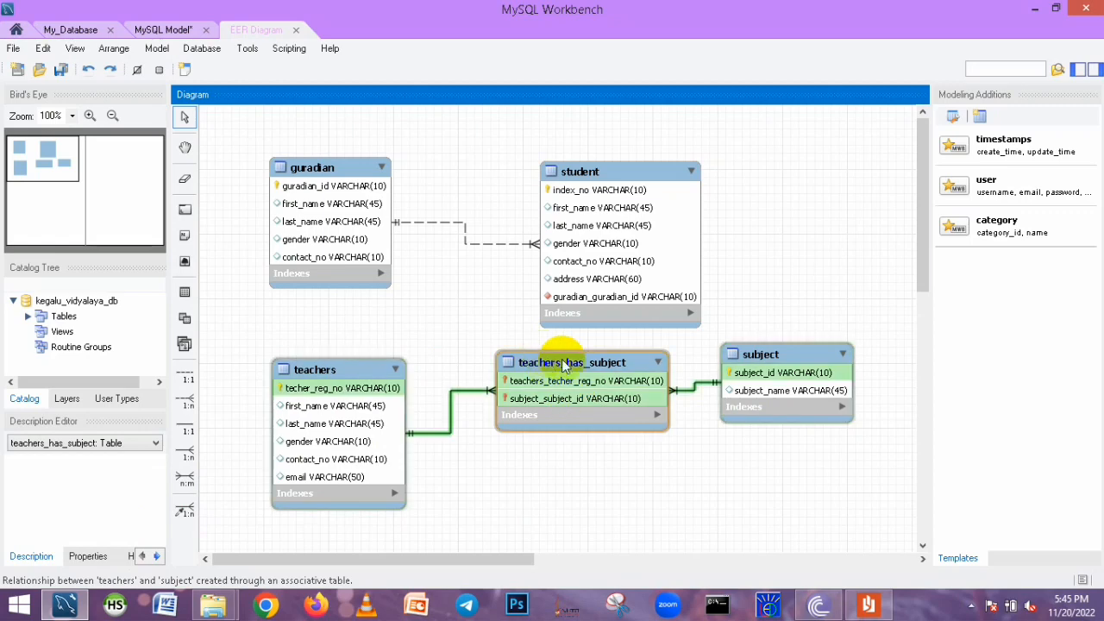
{"action": "left_click_drag", "start_coordinate": [566, 365], "coordinate": [549, 438]}
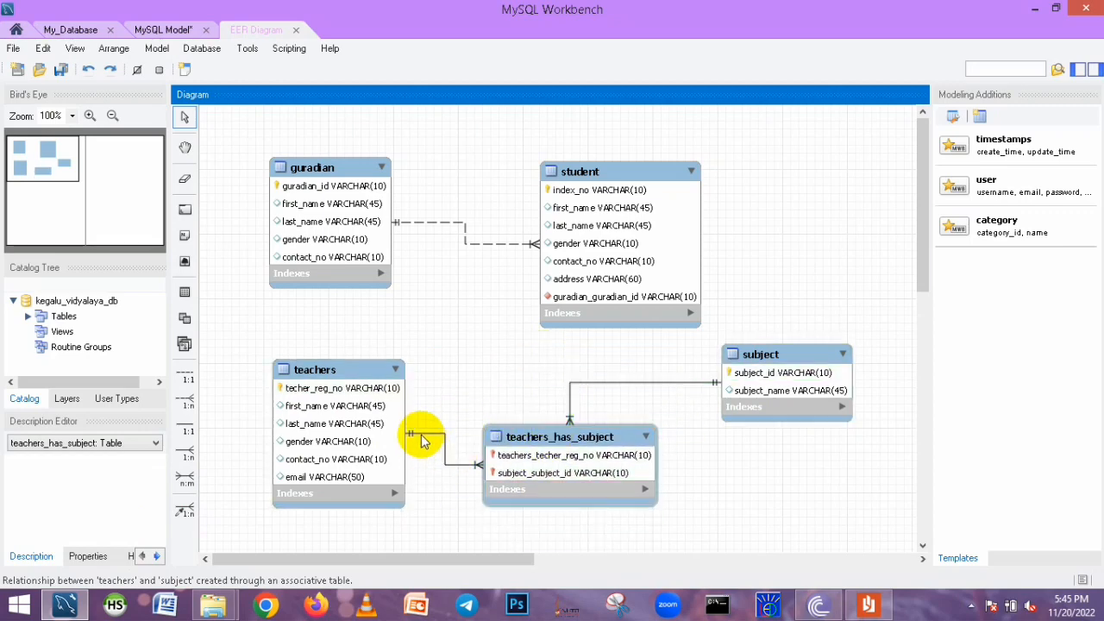
{"action": "left_click_drag", "start_coordinate": [592, 435], "coordinate": [621, 444]}
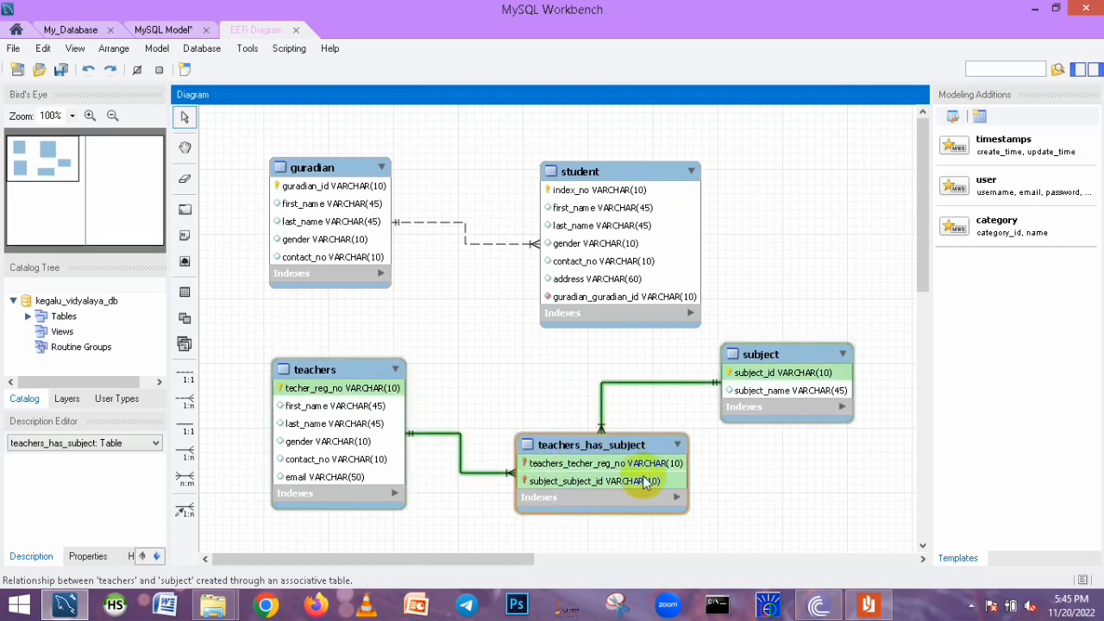
{"action": "left_click", "coordinate": [539, 463]}
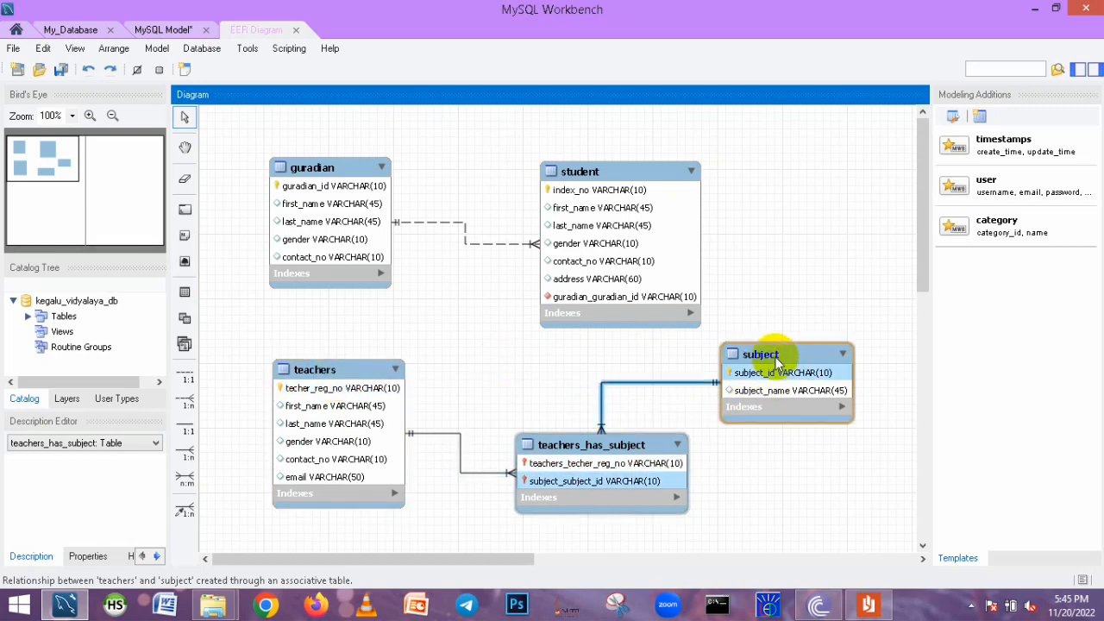
{"action": "left_click_drag", "start_coordinate": [776, 361], "coordinate": [826, 369]}
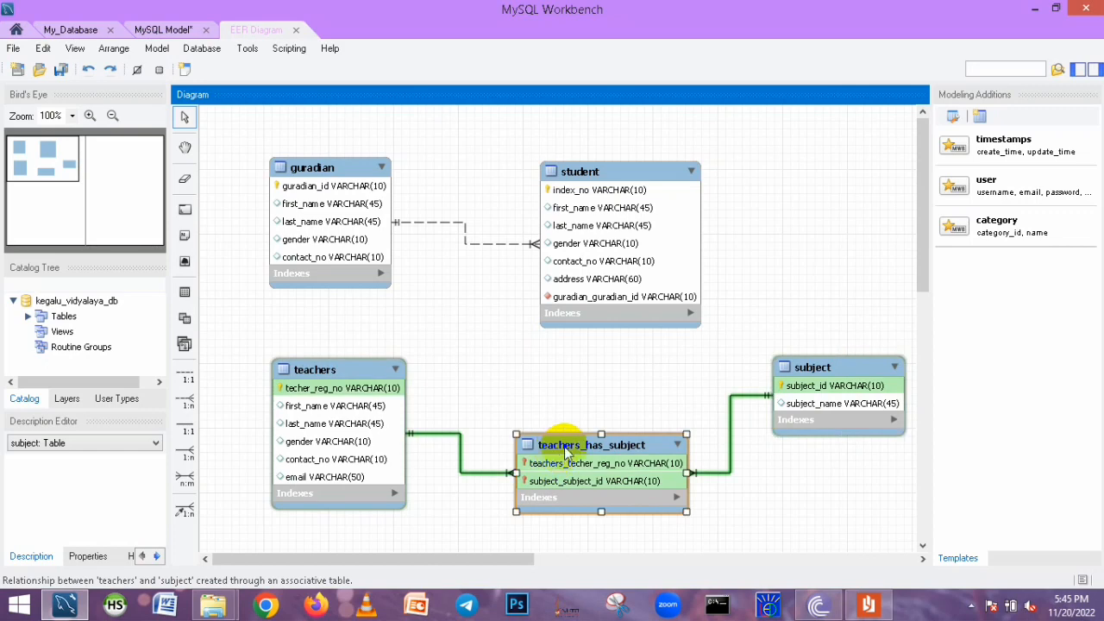
Open the teachers_has_subject table editor and remove the primary key from its two foreign-key columns
{"action": "double_click", "coordinate": [566, 452]}
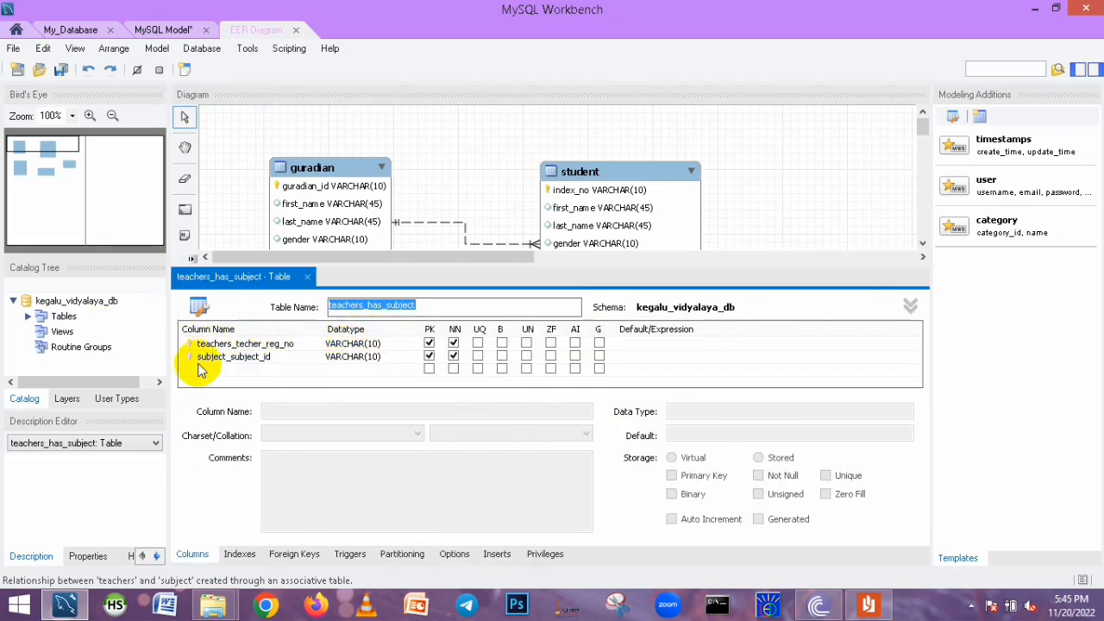
{"action": "left_click", "coordinate": [429, 344]}
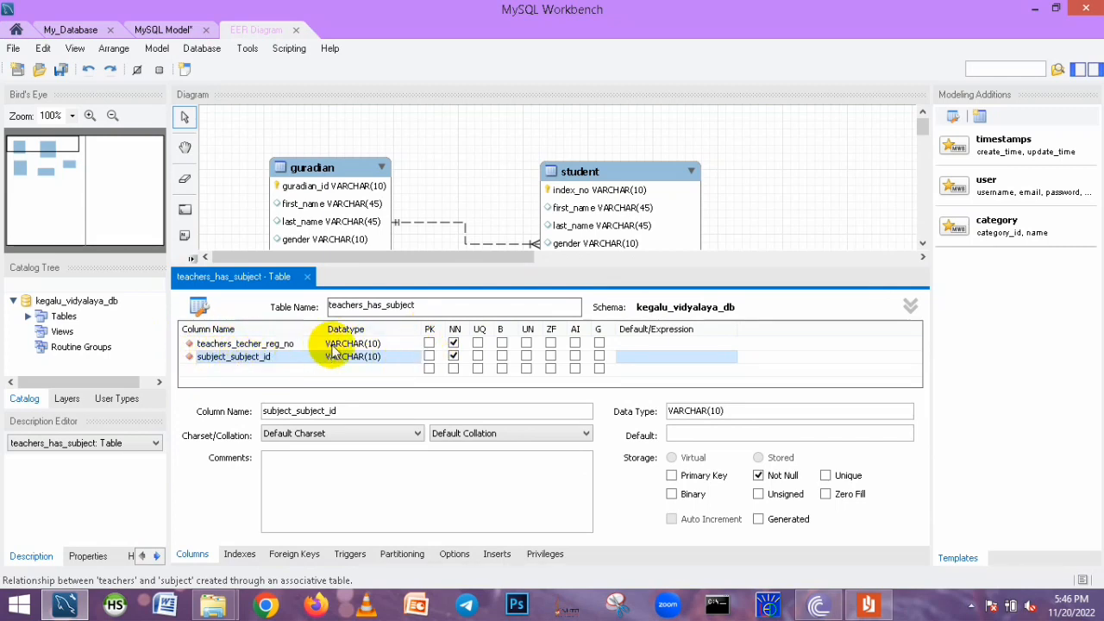
Add a new column named id of type INT to teachers_has_subject
{"action": "double_click", "coordinate": [199, 371]}
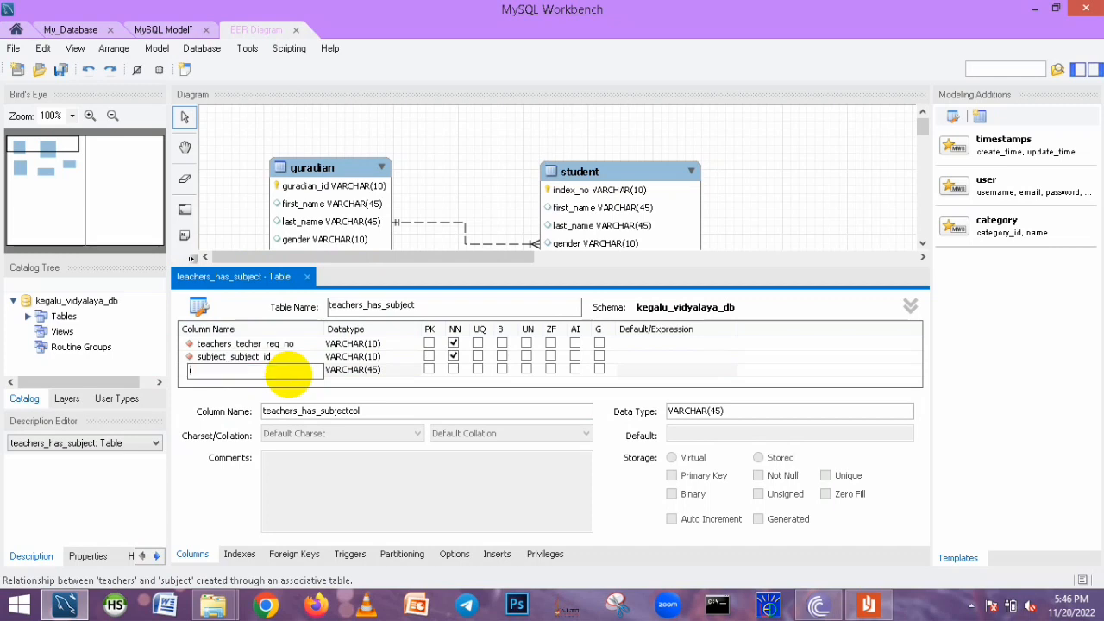
{"action": "left_click", "coordinate": [371, 369]}
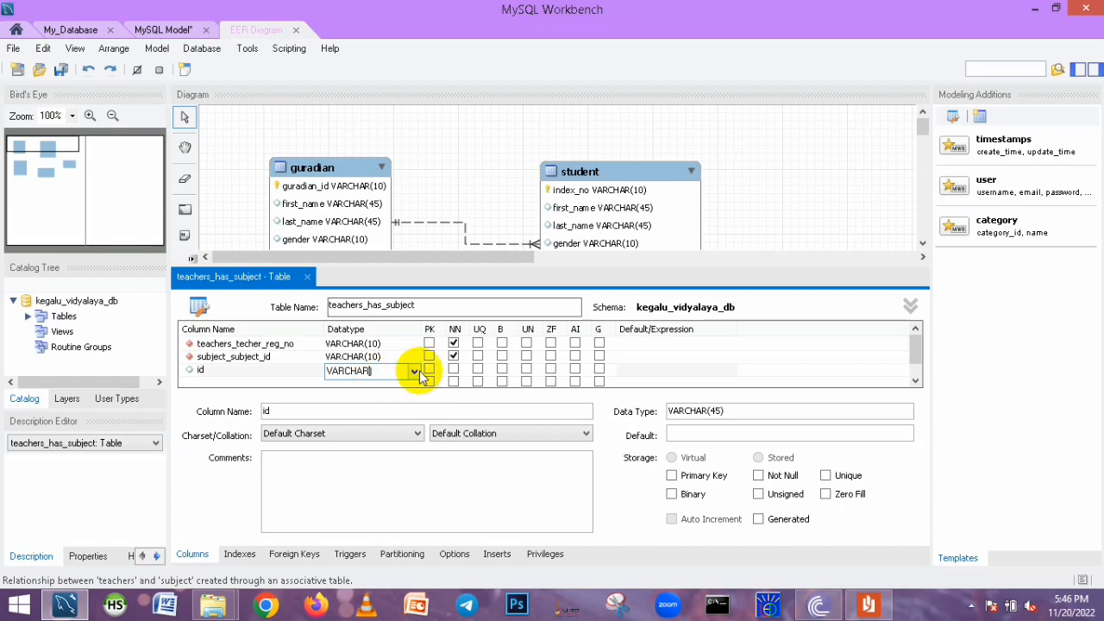
{"action": "left_click", "coordinate": [414, 371]}
{"action": "left_click", "coordinate": [353, 8]}
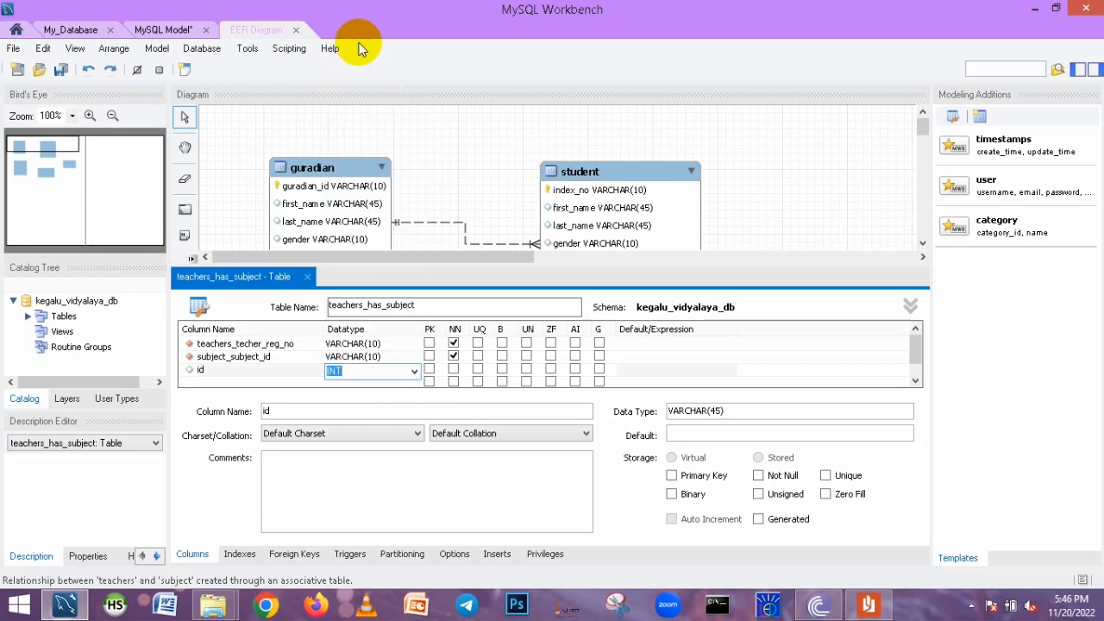
{"action": "left_click", "coordinate": [214, 374]}
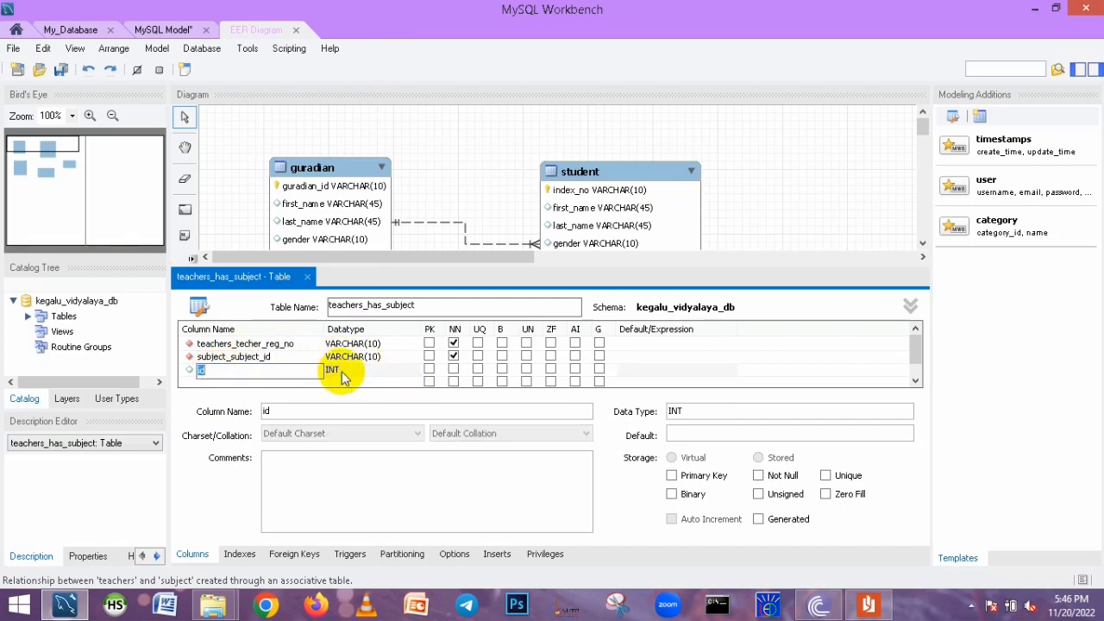
{"action": "left_click", "coordinate": [188, 382]}
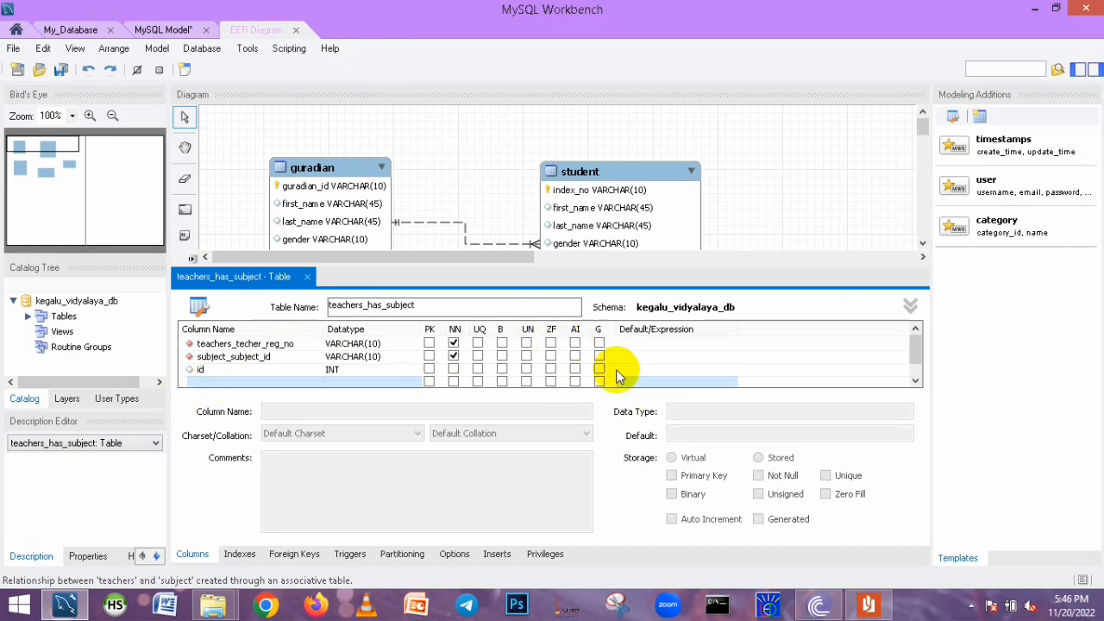
Move the id column up to the first position in the column list
{"action": "right_click", "coordinate": [263, 371]}
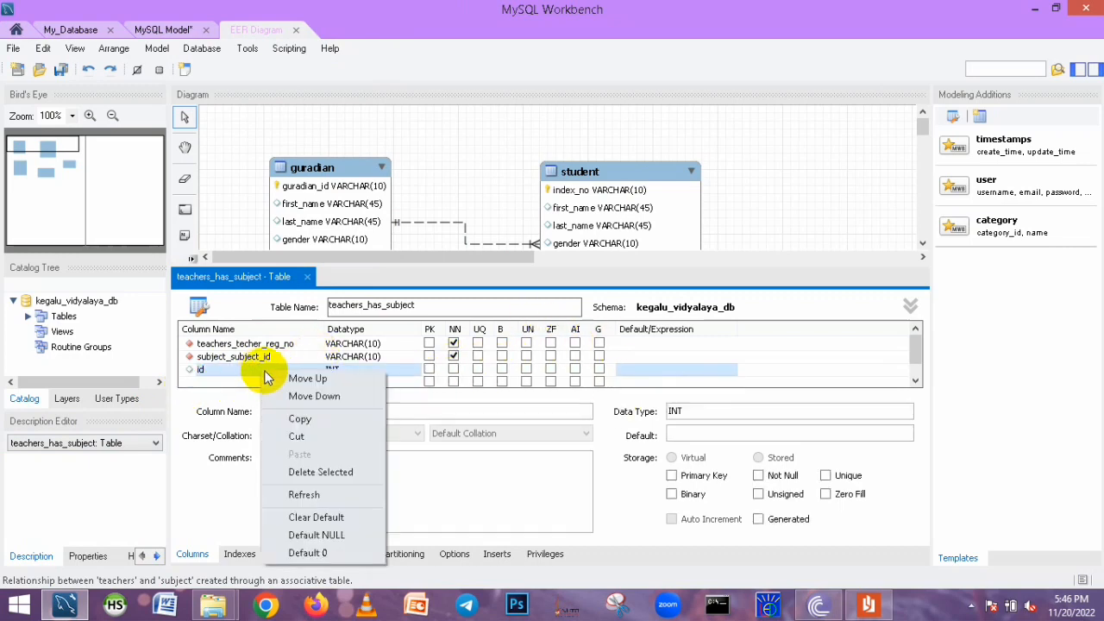
{"action": "left_click", "coordinate": [312, 380]}
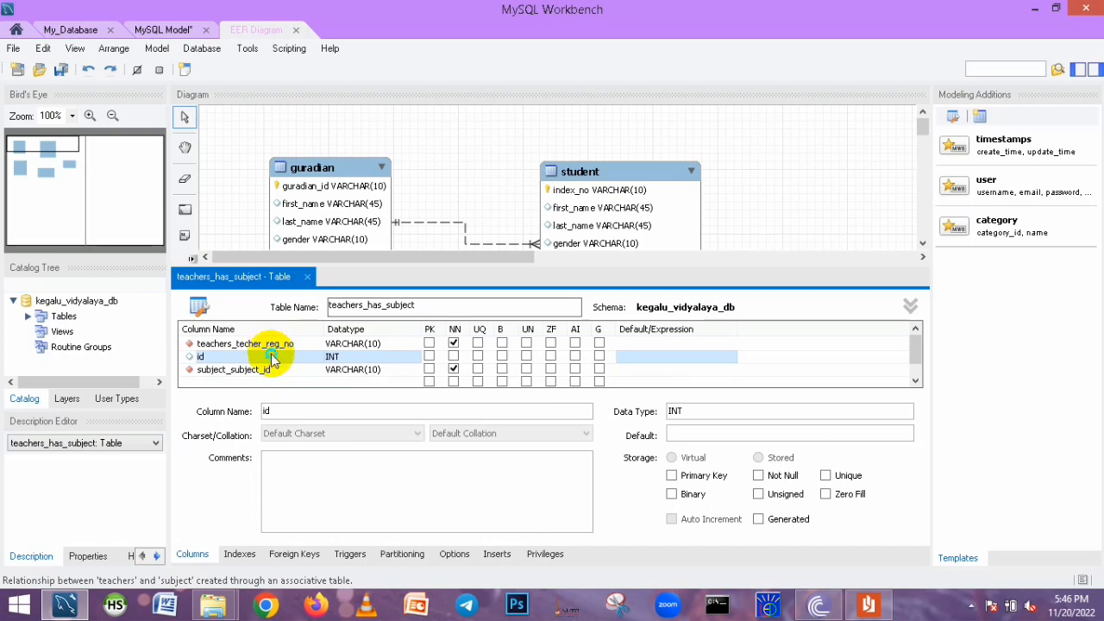
{"action": "right_click", "coordinate": [271, 358]}
{"action": "left_click", "coordinate": [302, 363]}
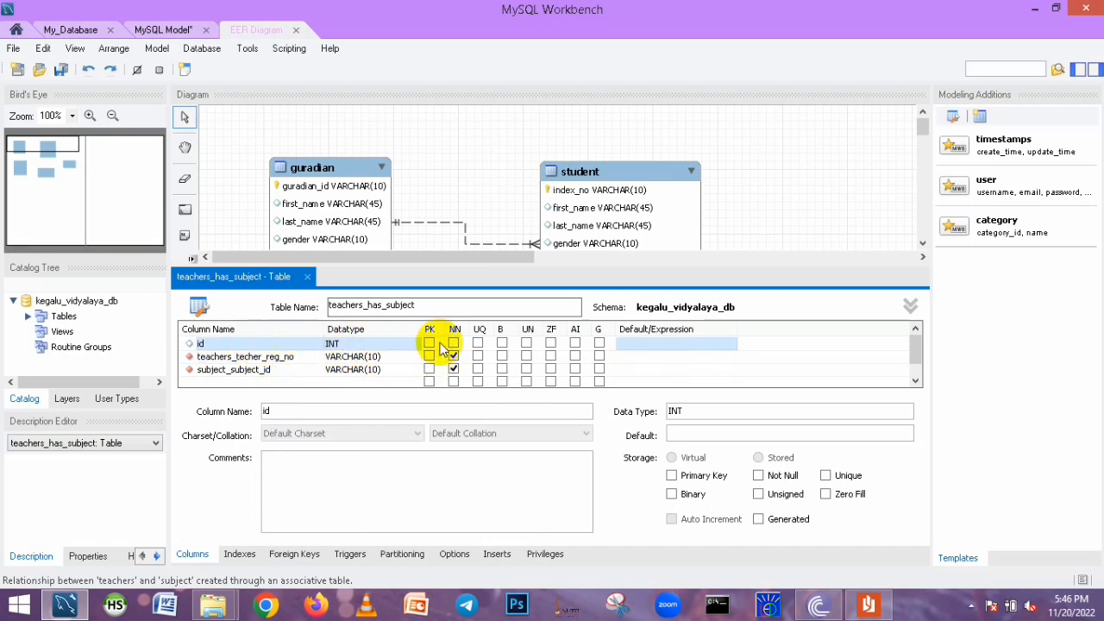
Make id the primary key with auto increment and close the table editor
{"action": "left_click", "coordinate": [430, 345]}
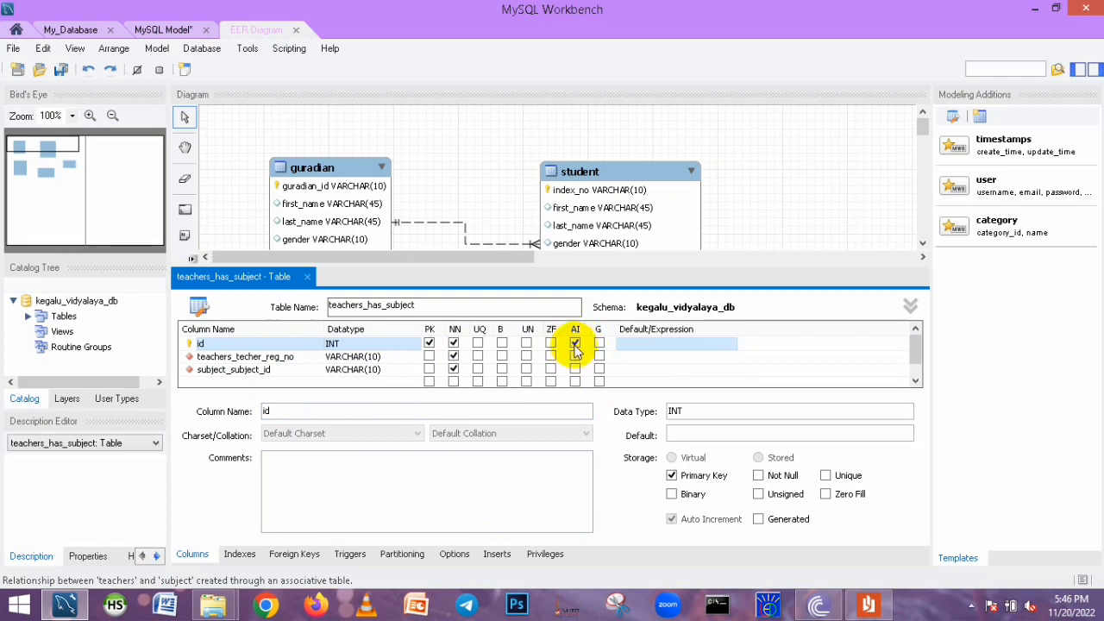
{"action": "left_click", "coordinate": [304, 277]}
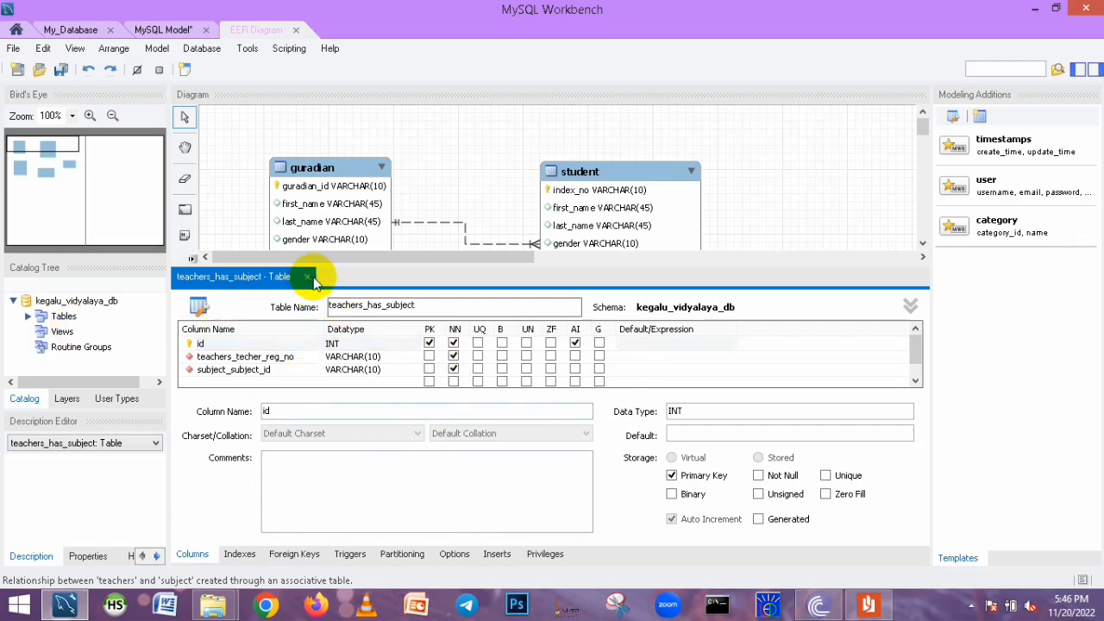
{"action": "left_click", "coordinate": [306, 277]}
Rearrange the teachers_has_subject, teachers and subject tables in the lower part of the diagram
{"action": "left_click_drag", "start_coordinate": [608, 436], "coordinate": [580, 416]}
{"action": "left_click_drag", "start_coordinate": [308, 369], "coordinate": [282, 325]}
{"action": "left_click_drag", "start_coordinate": [841, 373], "coordinate": [833, 364]}
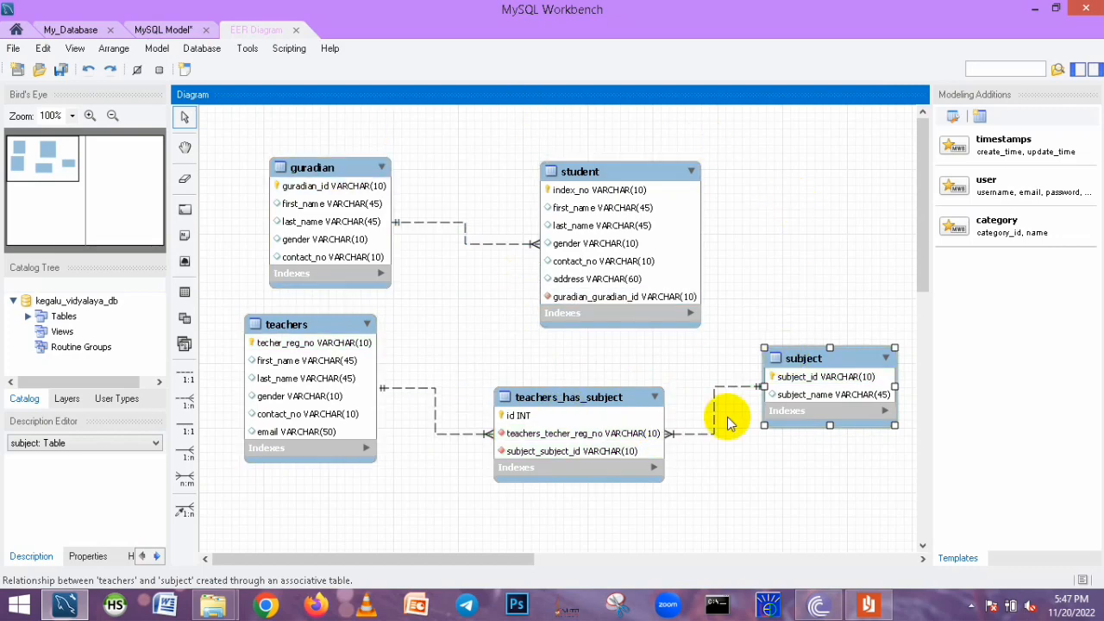
Save the model as Q4 in the E:\DBMS\ER diagrams folder
{"action": "left_click", "coordinate": [207, 52]}
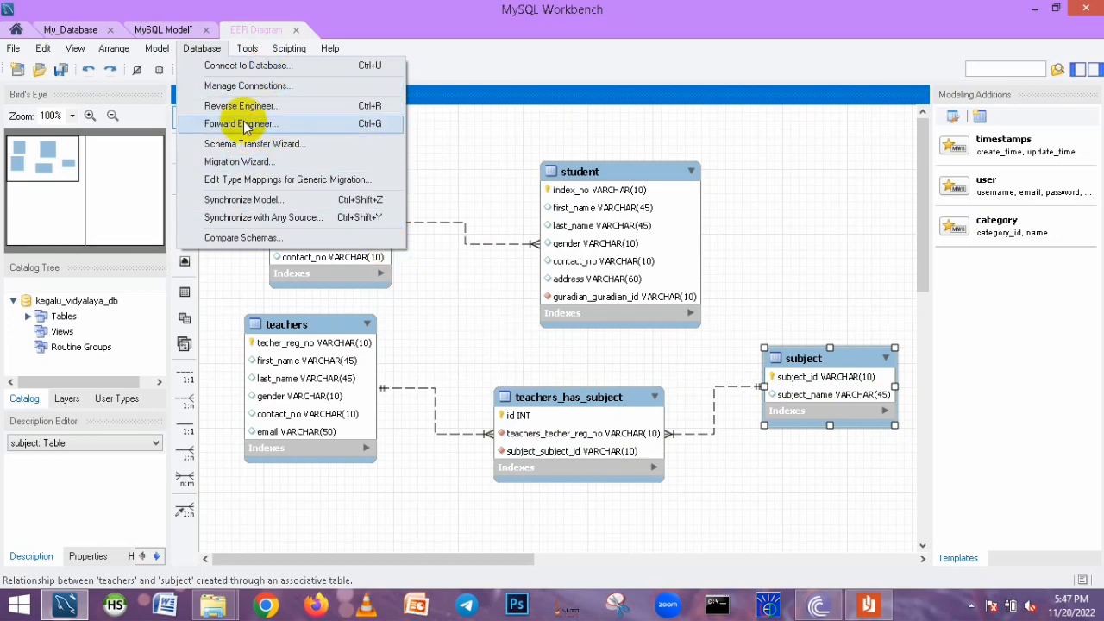
{"action": "left_click", "coordinate": [13, 49]}
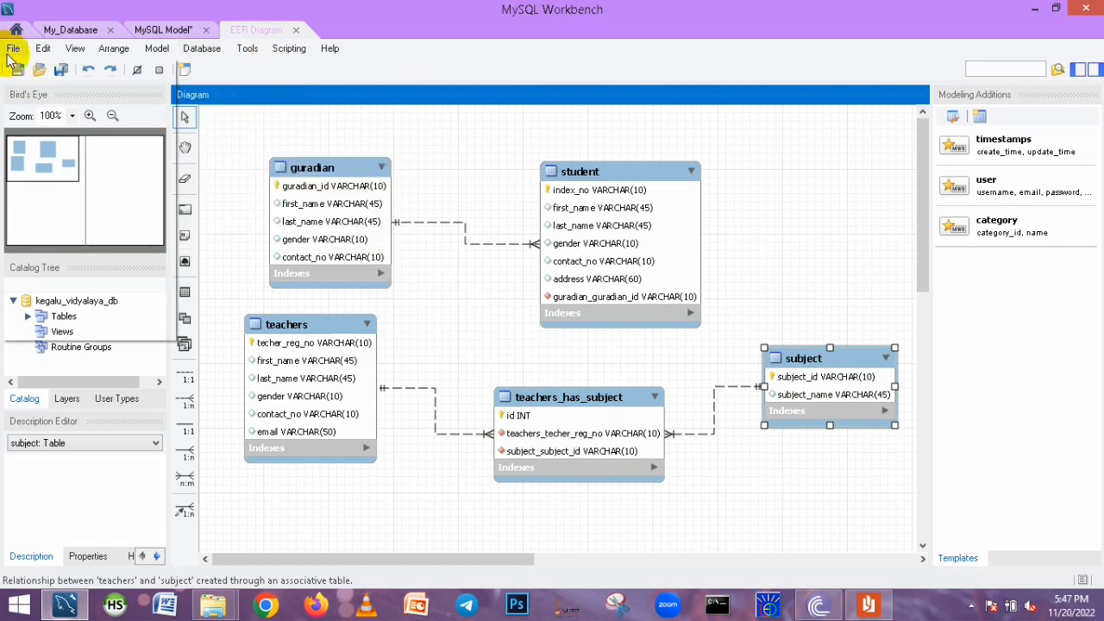
{"action": "left_click", "coordinate": [13, 49]}
{"action": "left_click", "coordinate": [93, 162]}
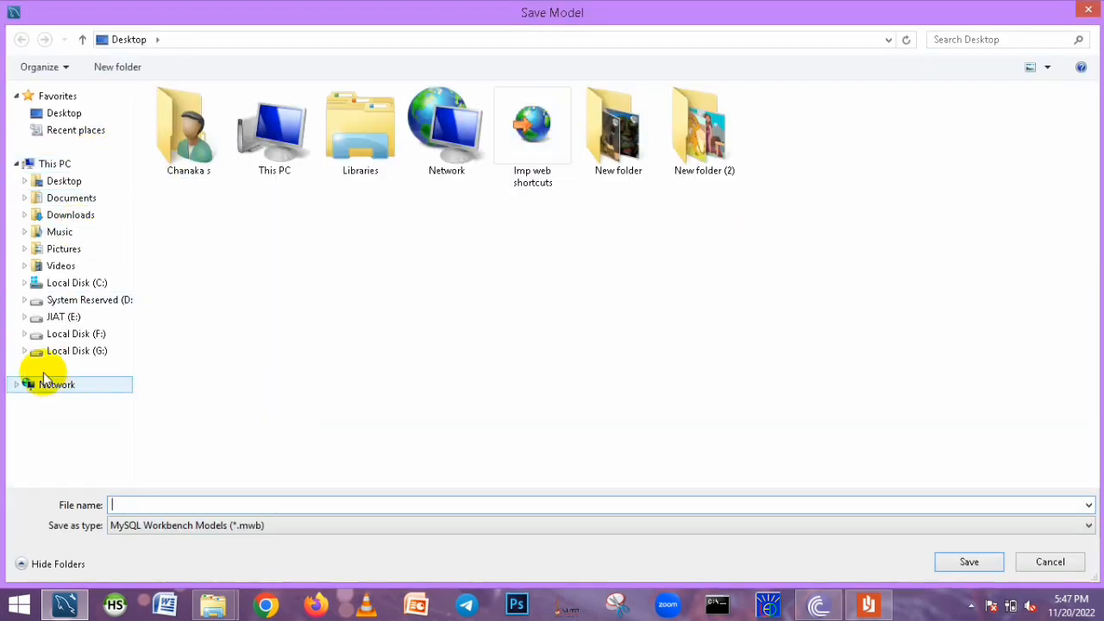
{"action": "left_click", "coordinate": [61, 317]}
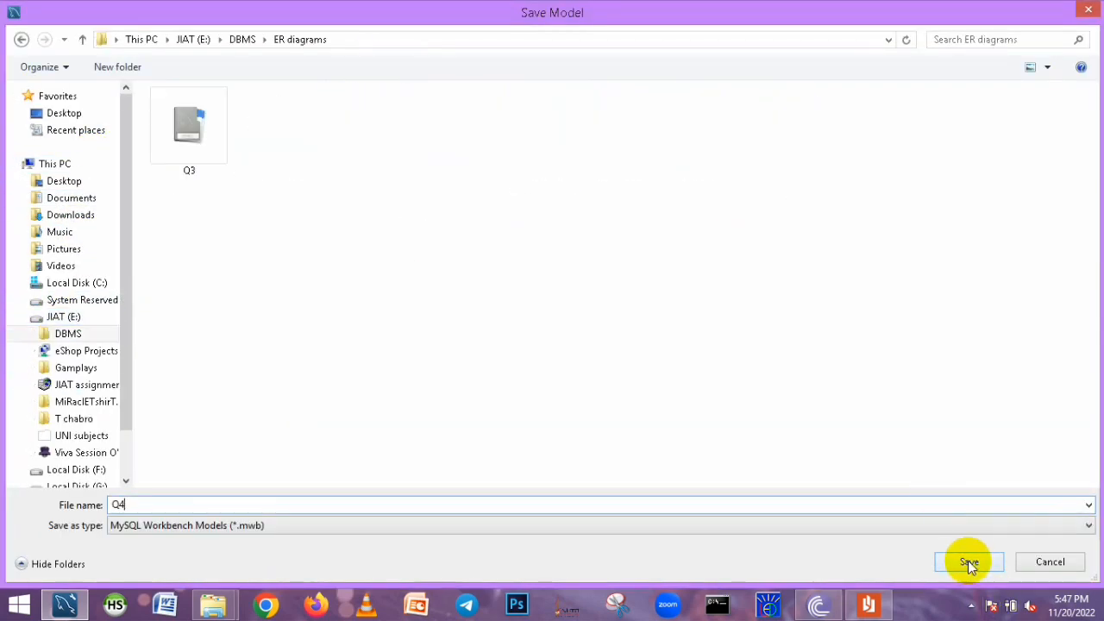
{"action": "left_click", "coordinate": [967, 562]}
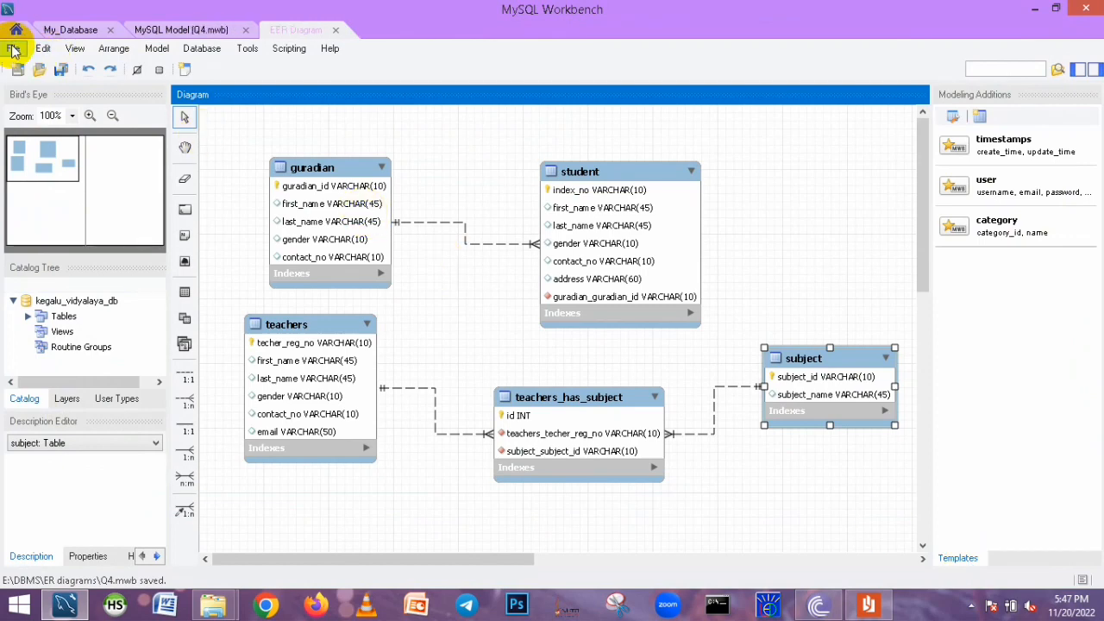
Export the diagram as a PNG image named Q4 in the same folder
{"action": "left_click", "coordinate": [13, 49]}
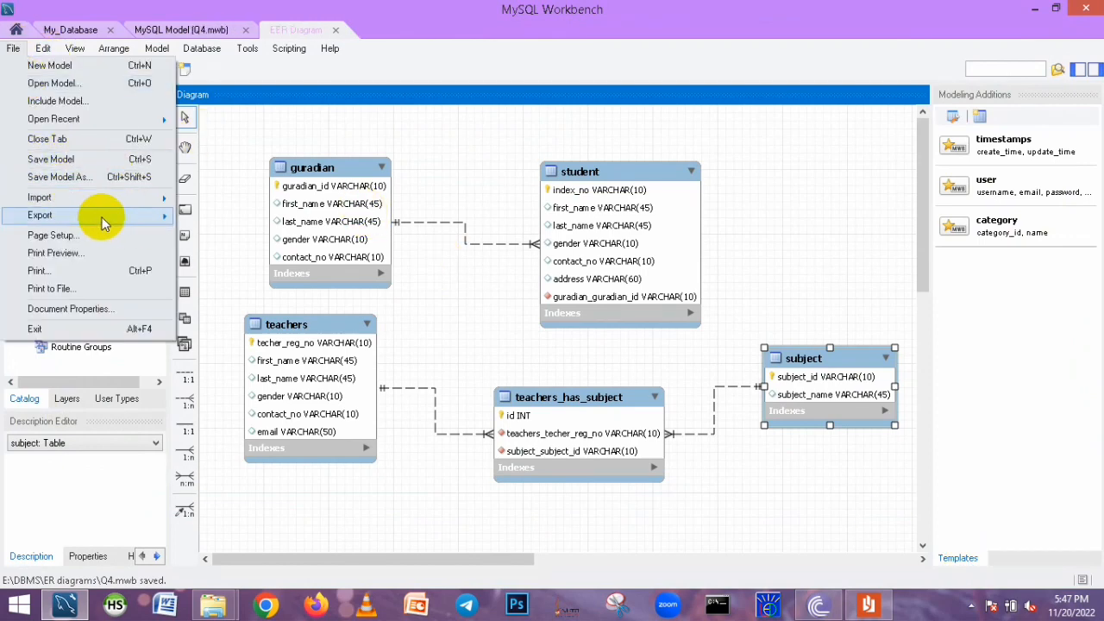
{"action": "mouse_move", "coordinate": [164, 215]}
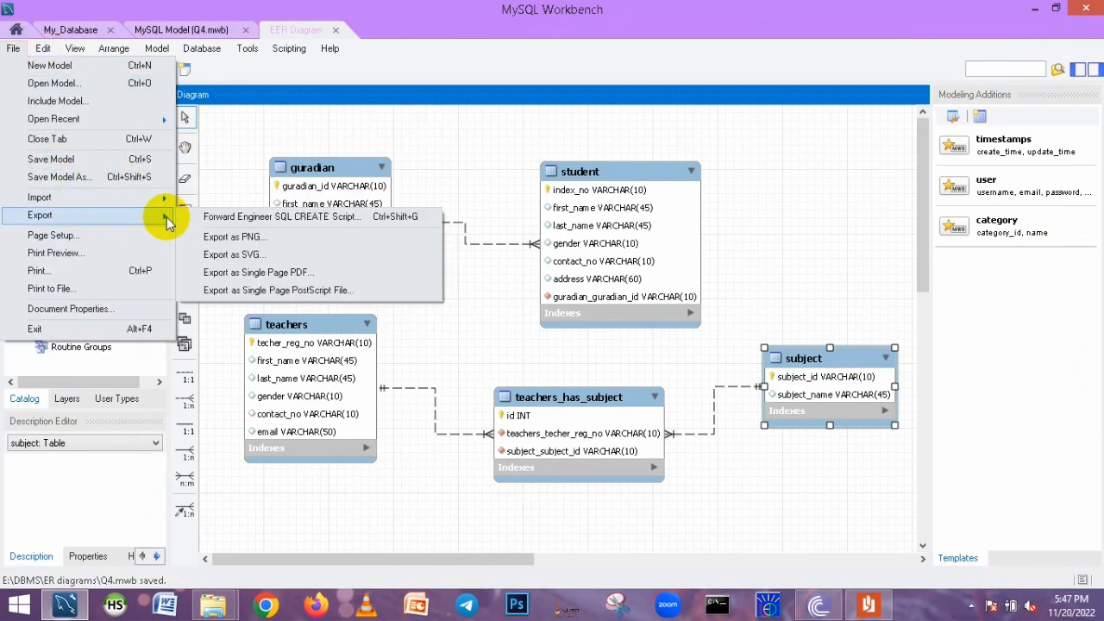
{"action": "left_click", "coordinate": [218, 237]}
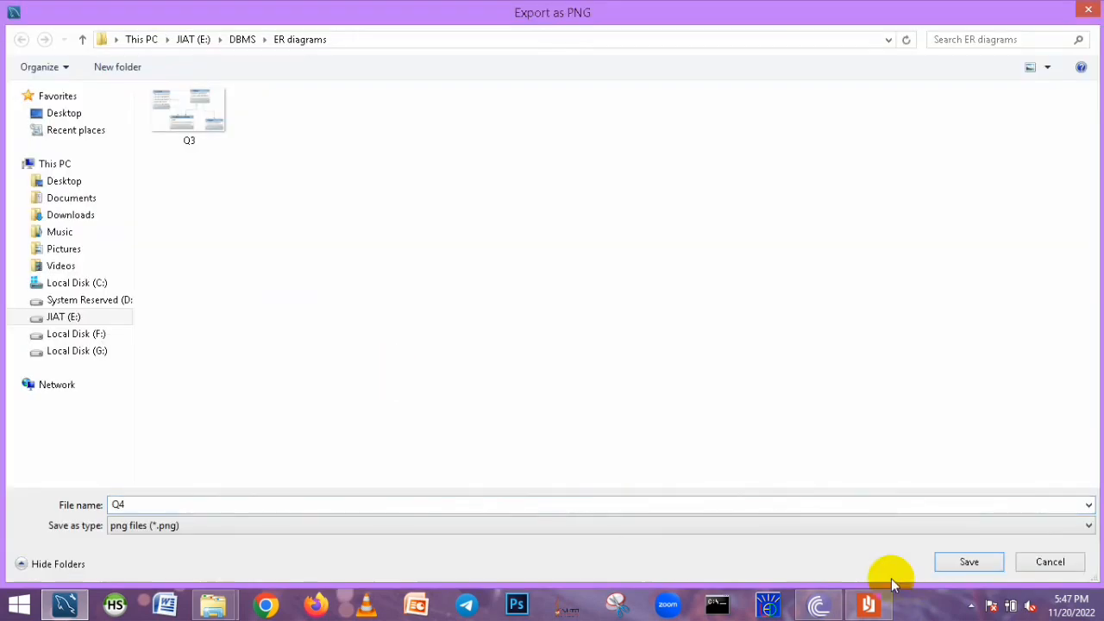
{"action": "left_click", "coordinate": [953, 561]}
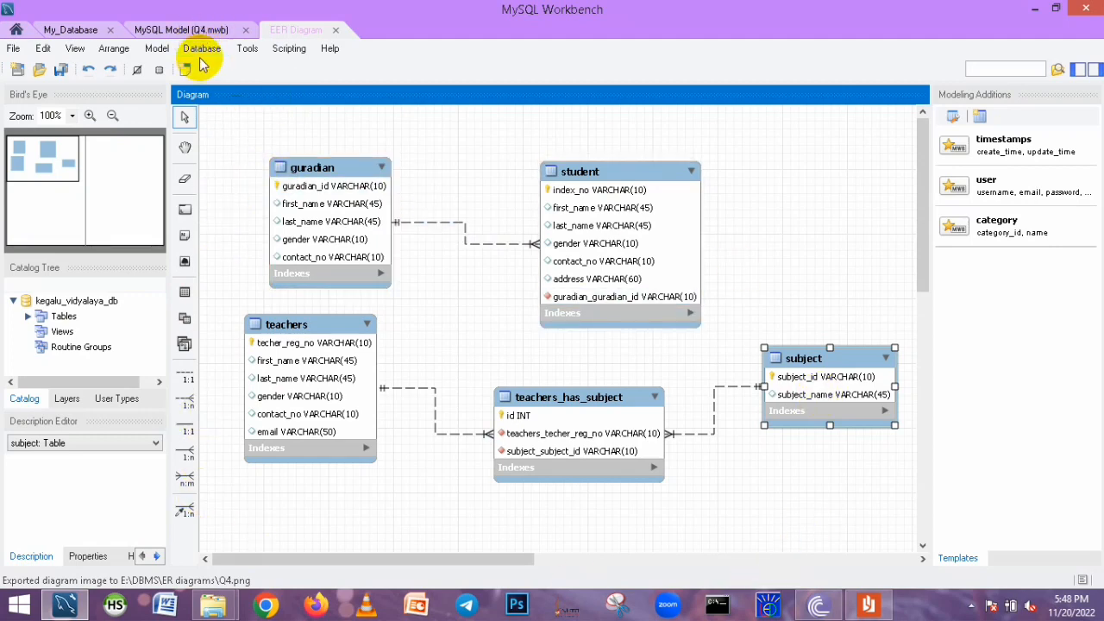
Start Forward Engineer to Database using the stored mysql connection and default options
{"action": "left_click", "coordinate": [217, 171]}
{"action": "left_click", "coordinate": [201, 48]}
{"action": "left_click", "coordinate": [234, 126]}
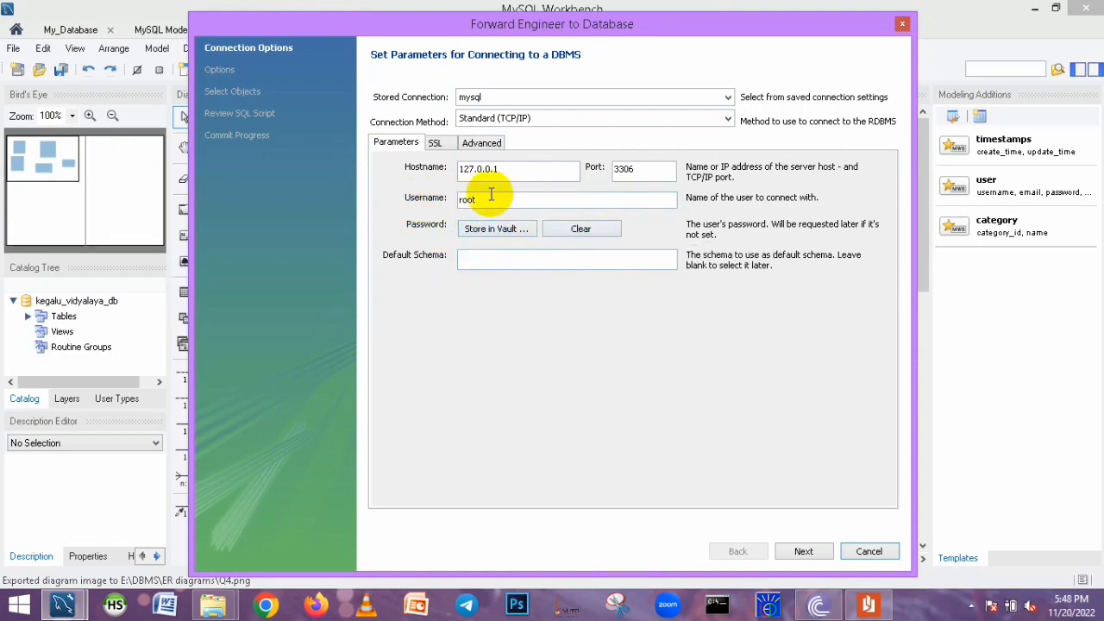
{"action": "left_click", "coordinate": [830, 552]}
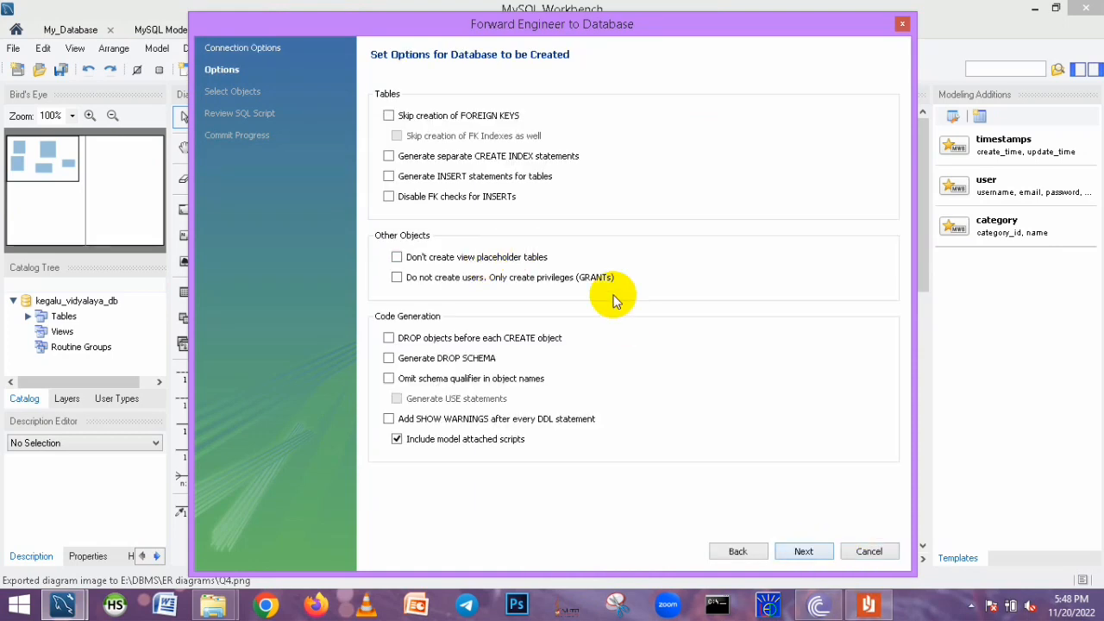
{"action": "left_click", "coordinate": [804, 553]}
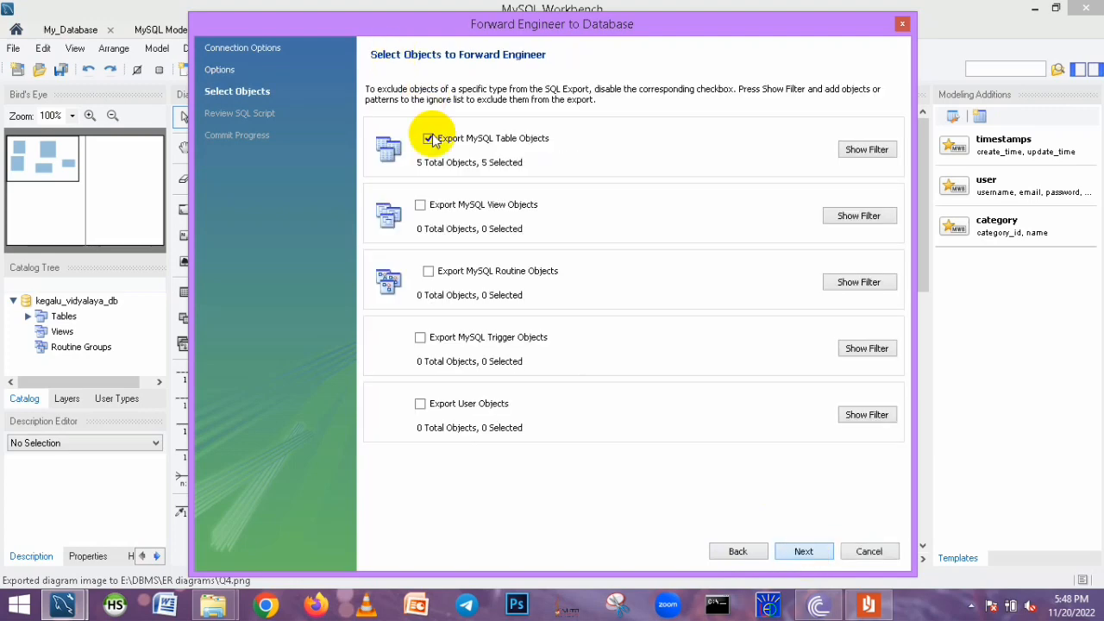
Export the table objects, review the generated SQL script, execute it and close the wizard
{"action": "left_click", "coordinate": [794, 552]}
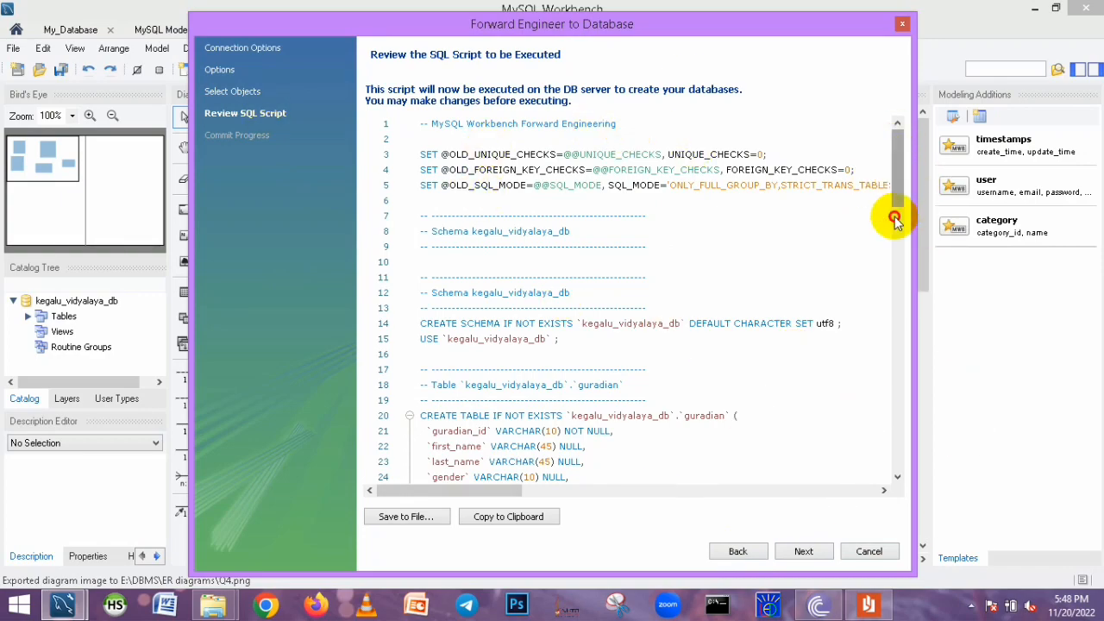
{"action": "left_click_drag", "start_coordinate": [894, 221], "coordinate": [886, 153]}
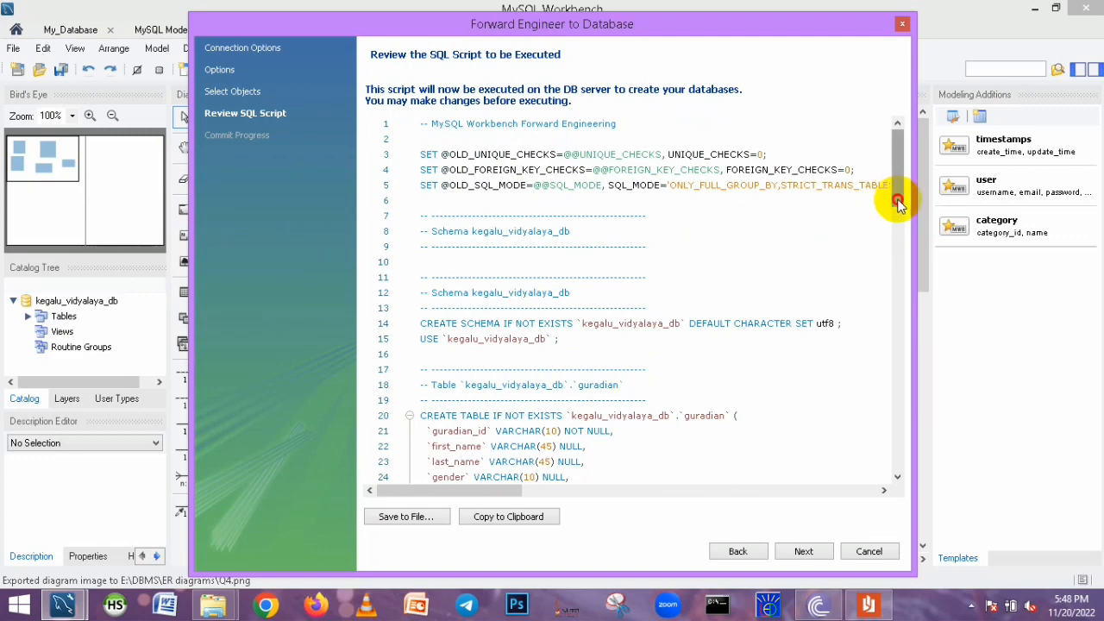
{"action": "left_click_drag", "start_coordinate": [897, 202], "coordinate": [894, 485]}
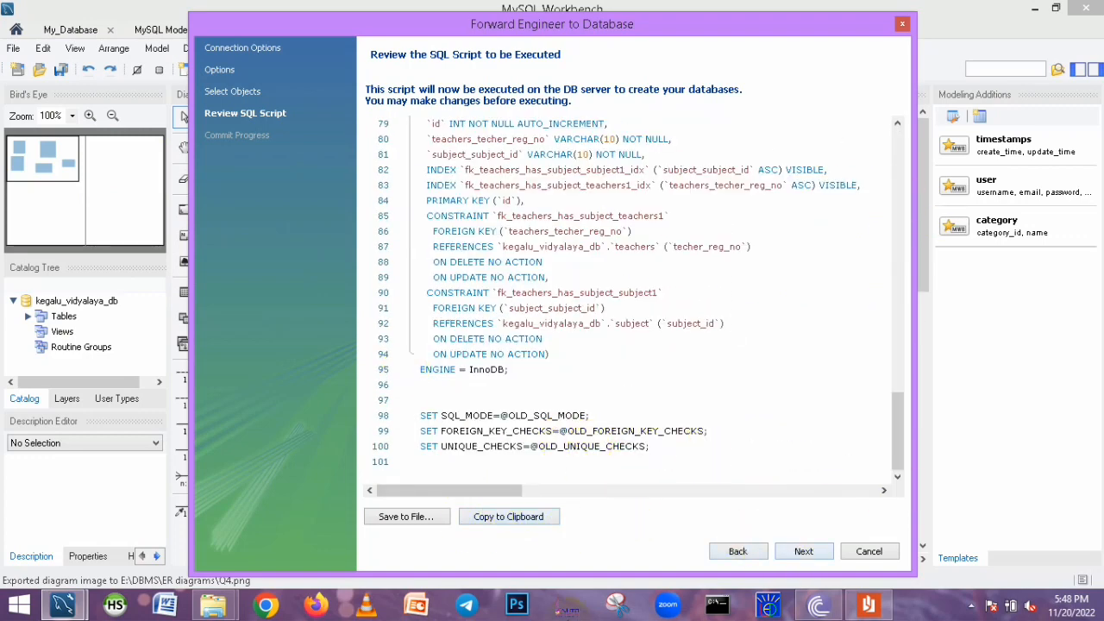
{"action": "left_click", "coordinate": [803, 551]}
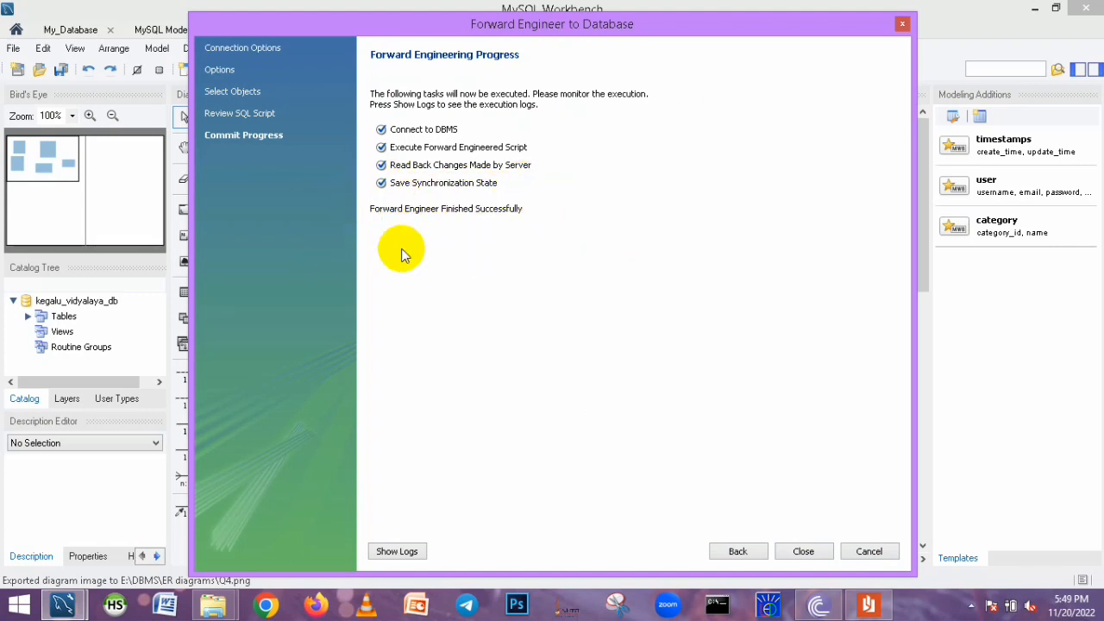
{"action": "left_click", "coordinate": [802, 551]}
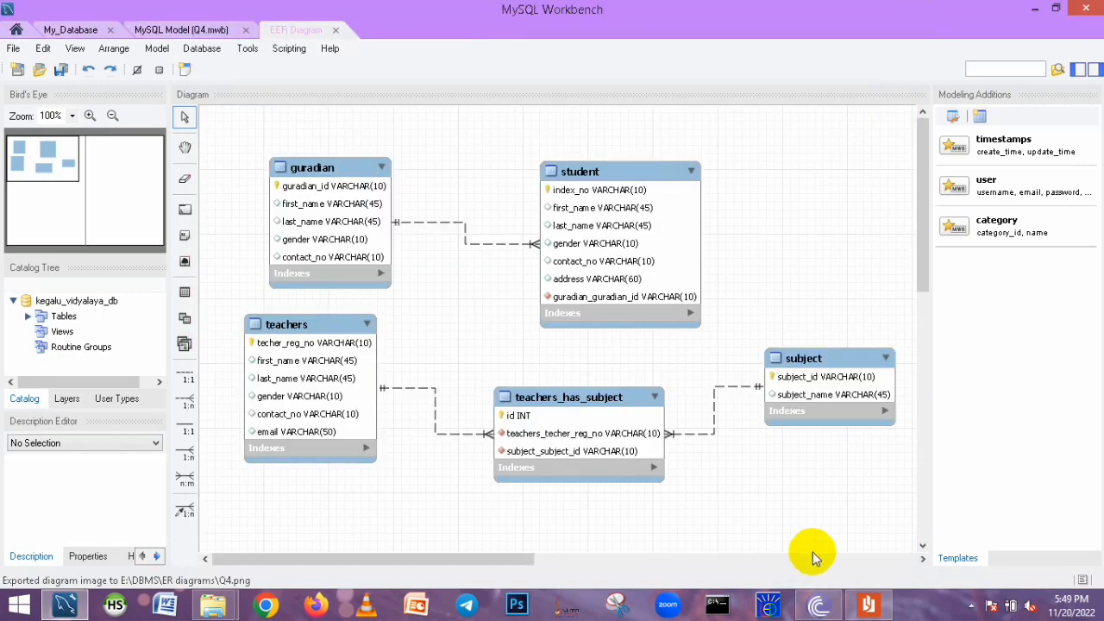
Switch to HeidiSQL and expand kegalu_vidyalaya_db to inspect the tables created on the server
{"action": "left_click", "coordinate": [1034, 9]}
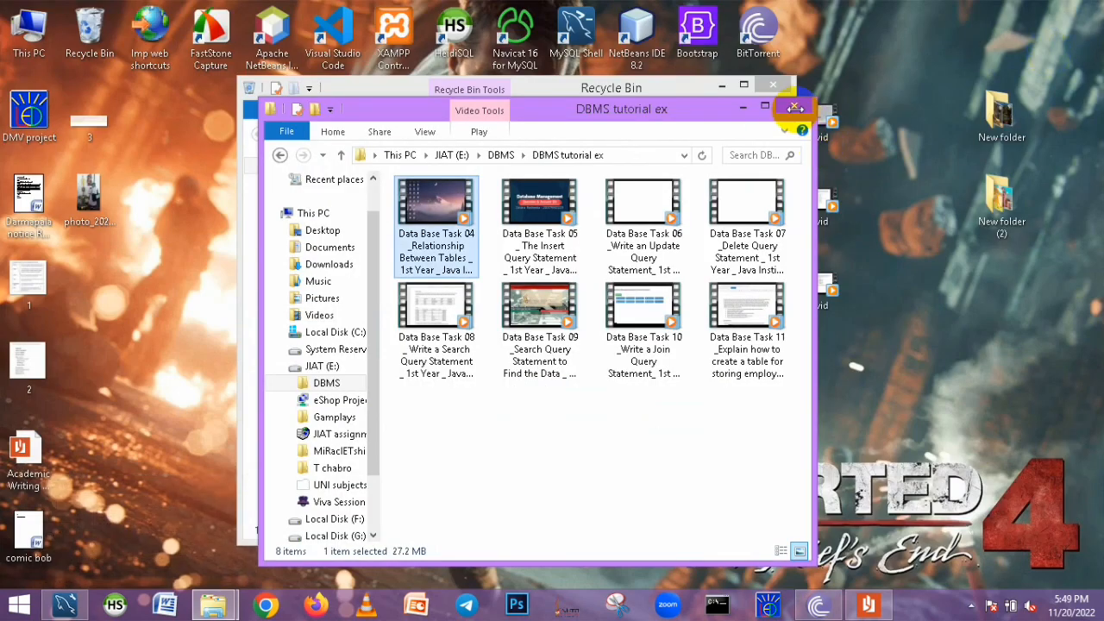
{"action": "left_click", "coordinate": [794, 107]}
{"action": "left_click", "coordinate": [768, 90]}
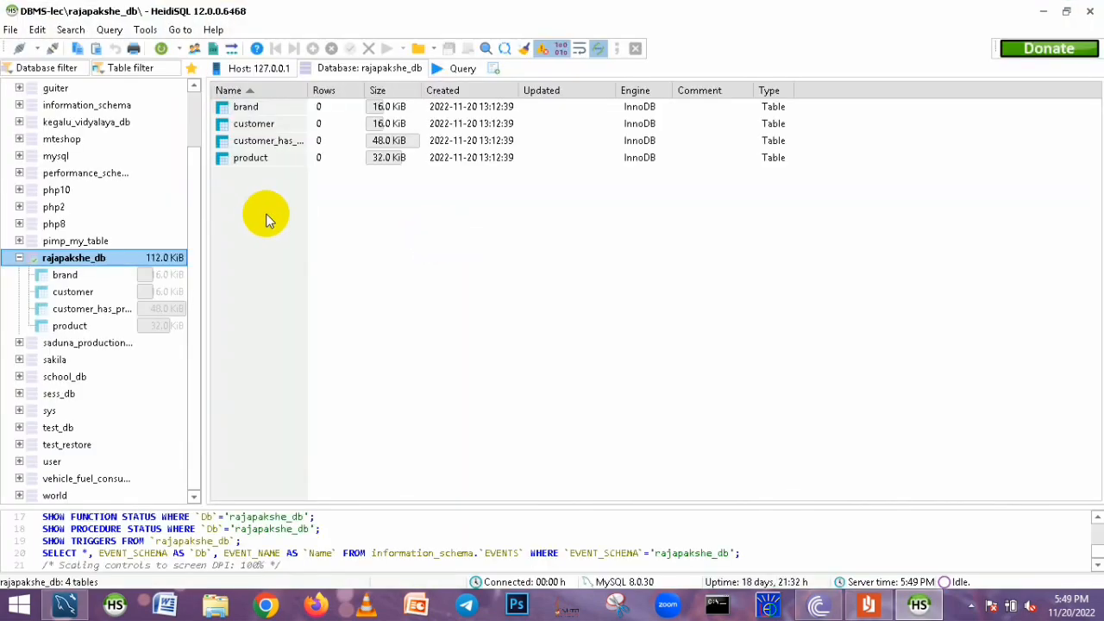
{"action": "left_click", "coordinate": [14, 259]}
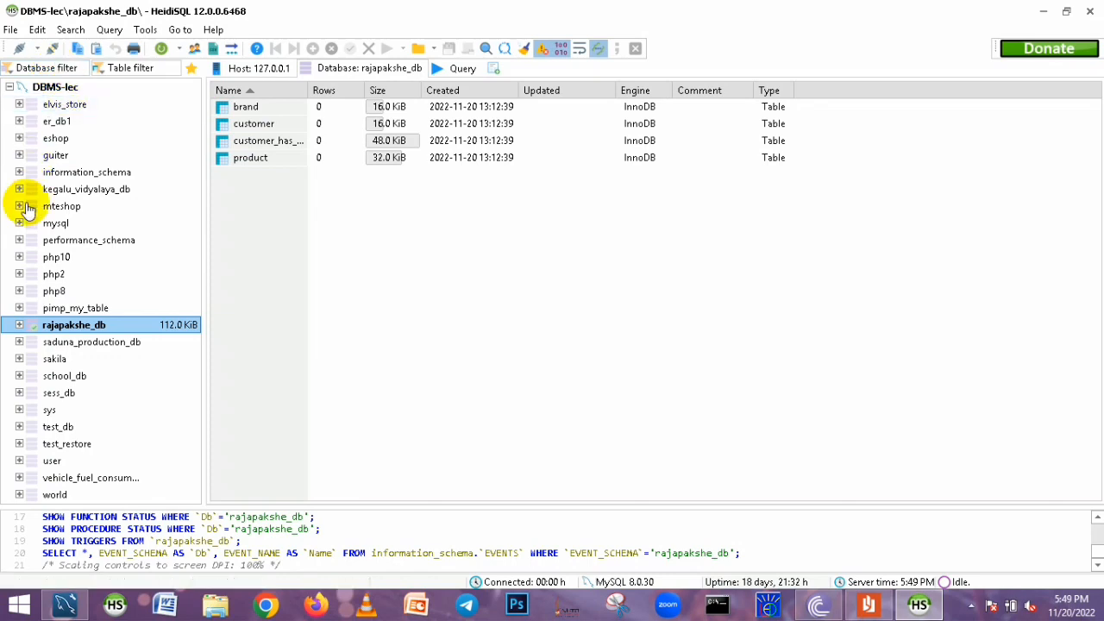
{"action": "left_click", "coordinate": [29, 190]}
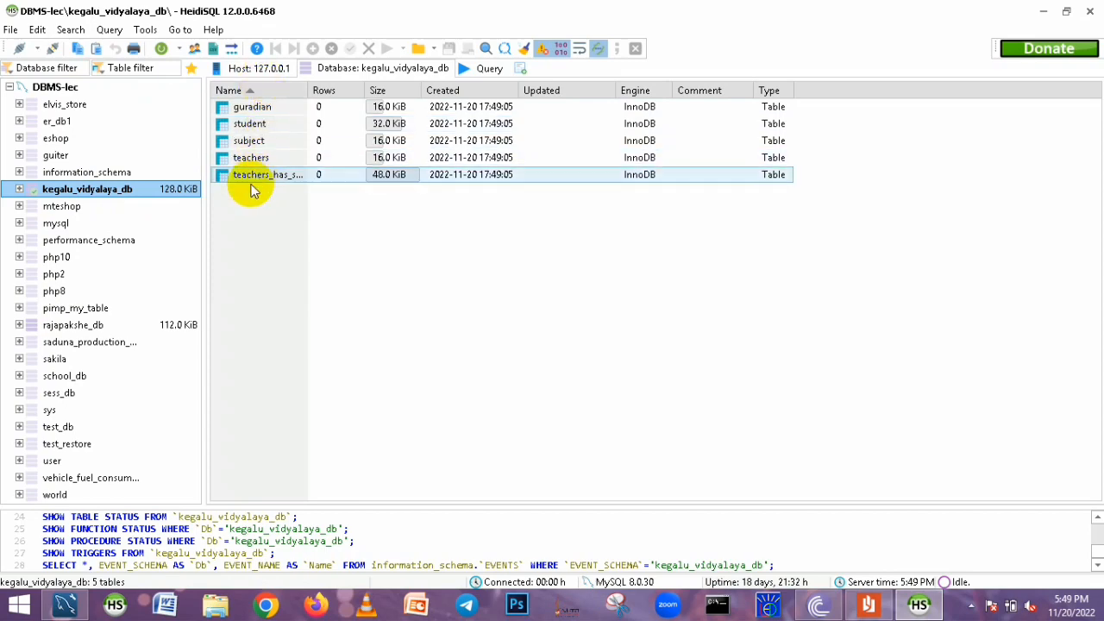
{"action": "left_click", "coordinate": [19, 190]}
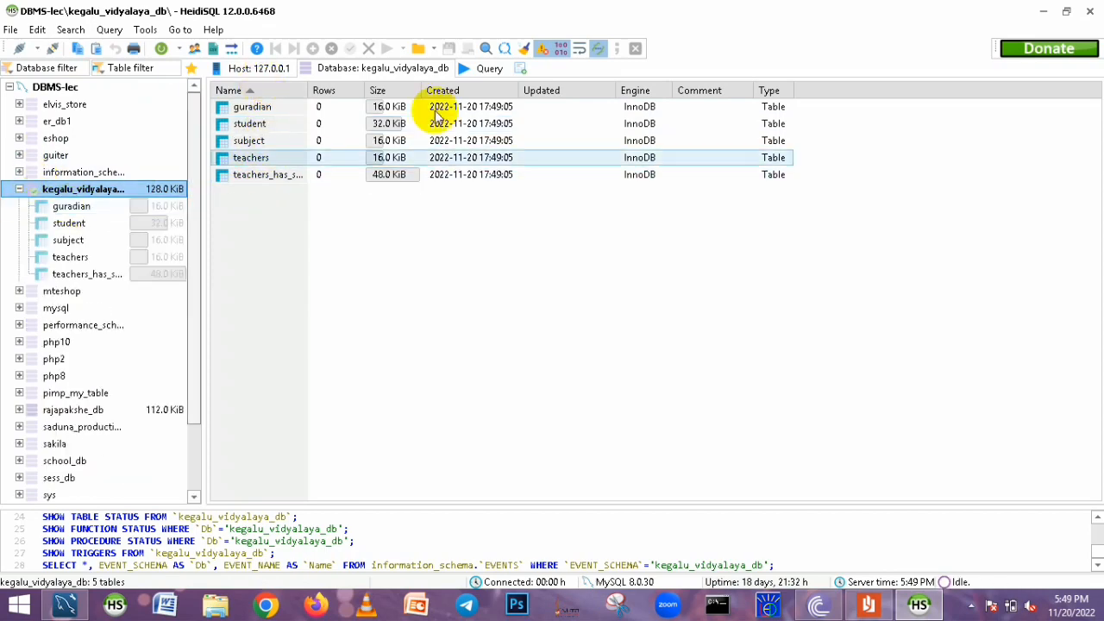
Open the guradian, student and subject tables in turn to inspect their column definitions
{"action": "left_click", "coordinate": [76, 208]}
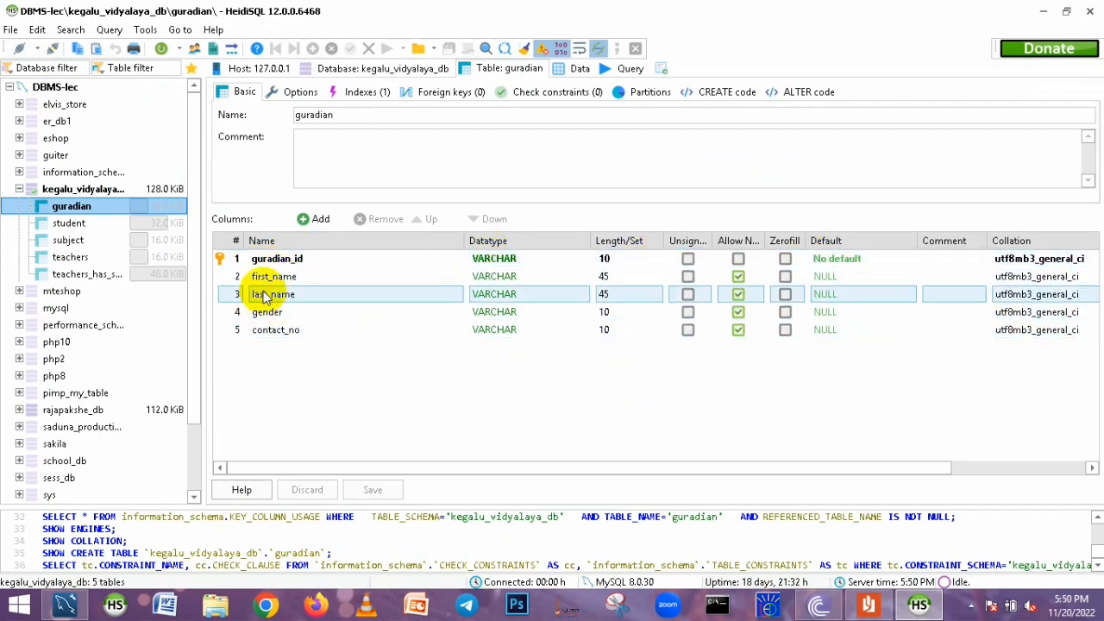
{"action": "left_click", "coordinate": [67, 223]}
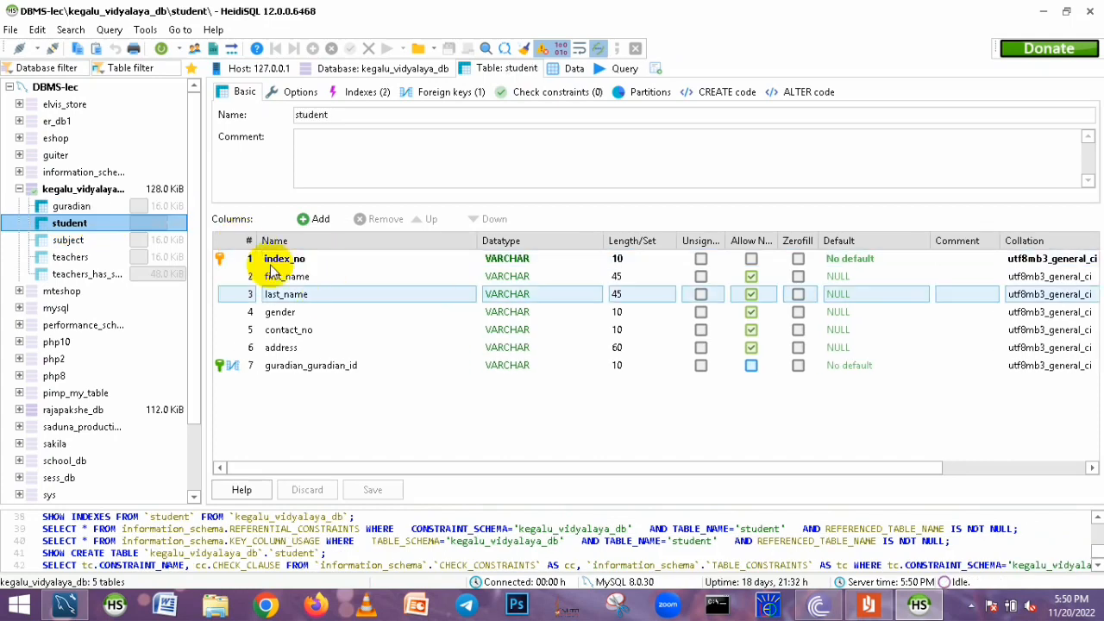
{"action": "left_click", "coordinate": [240, 368]}
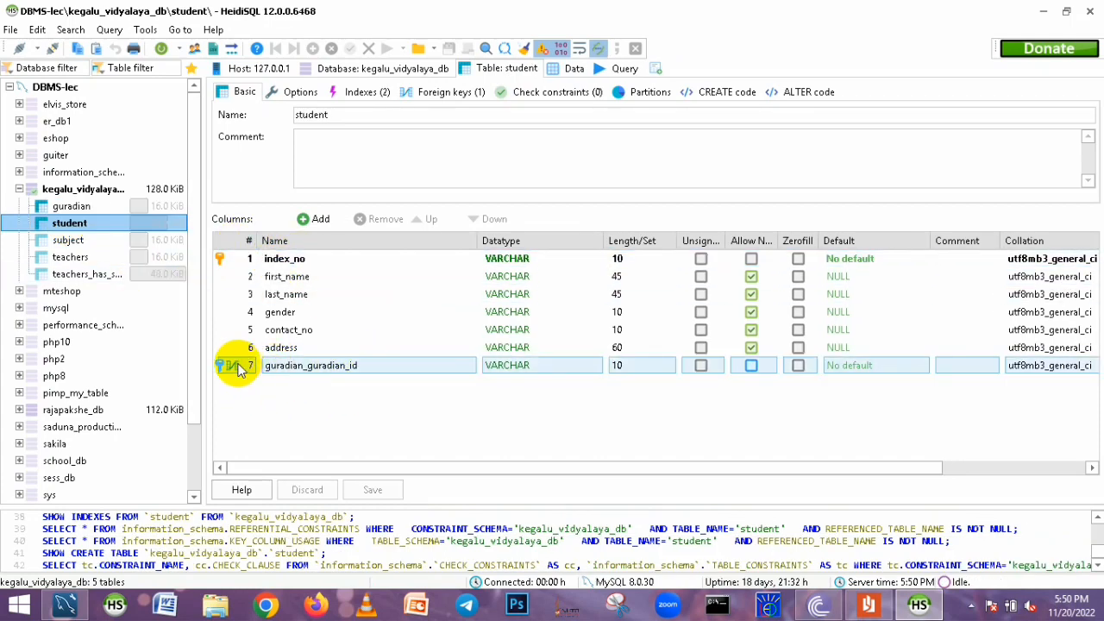
{"action": "left_click", "coordinate": [69, 239]}
{"action": "left_click", "coordinate": [311, 274]}
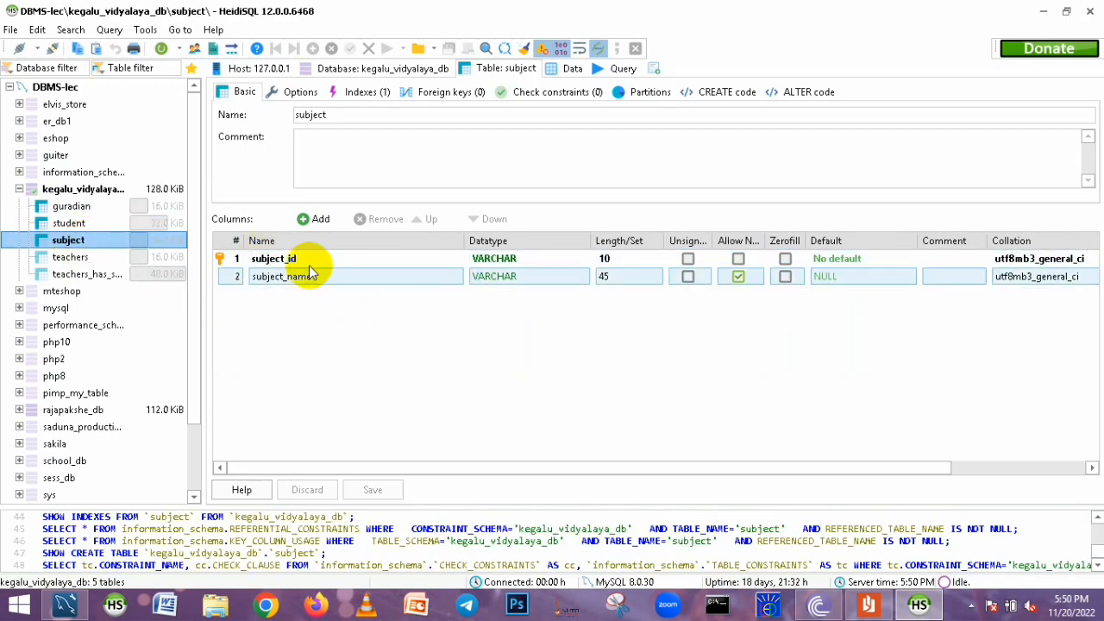
{"action": "left_click", "coordinate": [71, 257]}
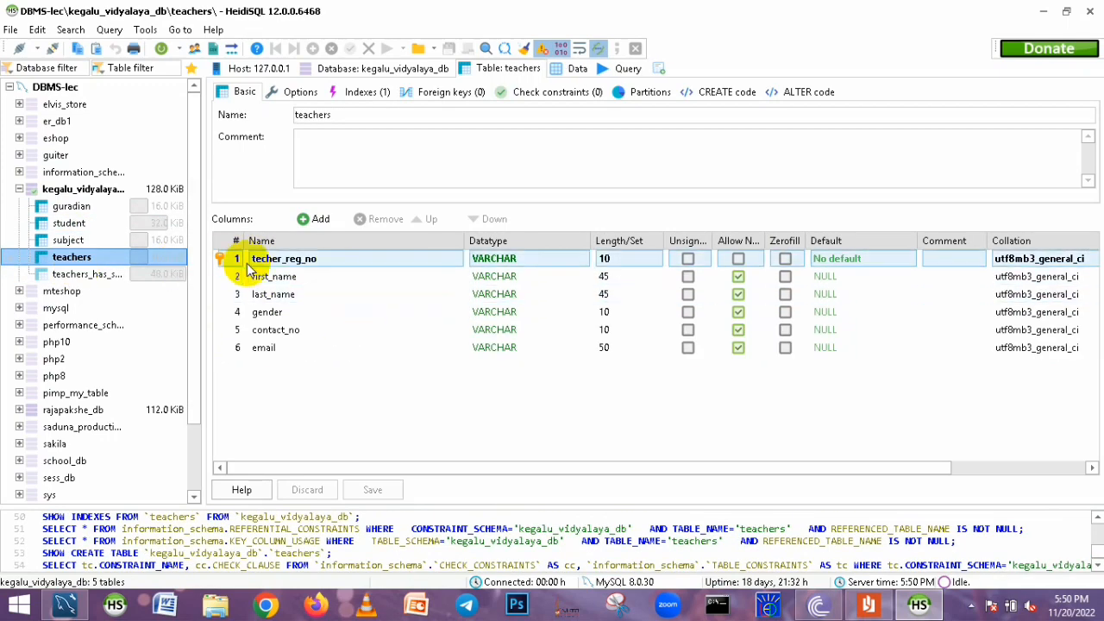
Inspect the columns of the teachers and teachers_has_subject tables, including the keys and auto-increment id
{"action": "left_click", "coordinate": [76, 274]}
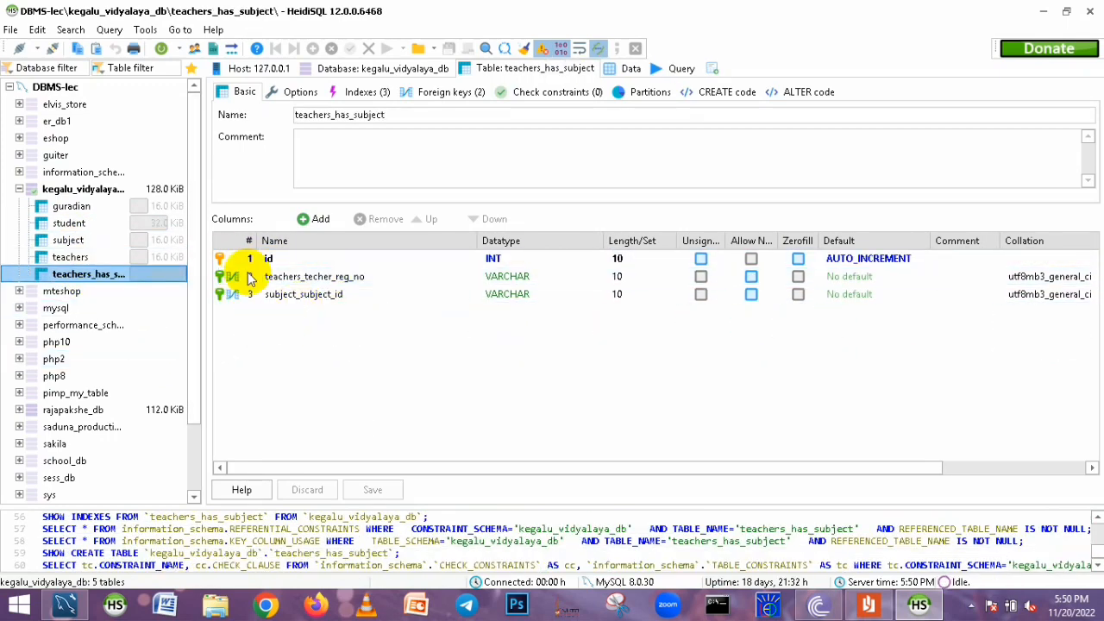
{"action": "left_click", "coordinate": [315, 276]}
{"action": "left_click", "coordinate": [222, 294]}
{"action": "left_click", "coordinate": [231, 259]}
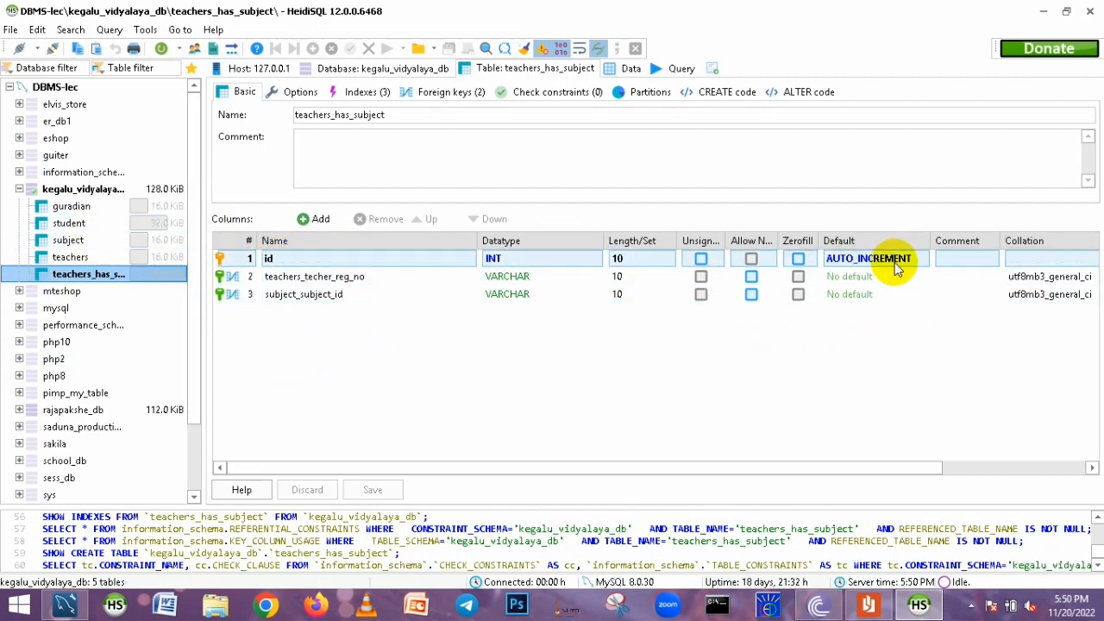
{"action": "left_click", "coordinate": [231, 276]}
{"action": "left_click", "coordinate": [278, 278]}
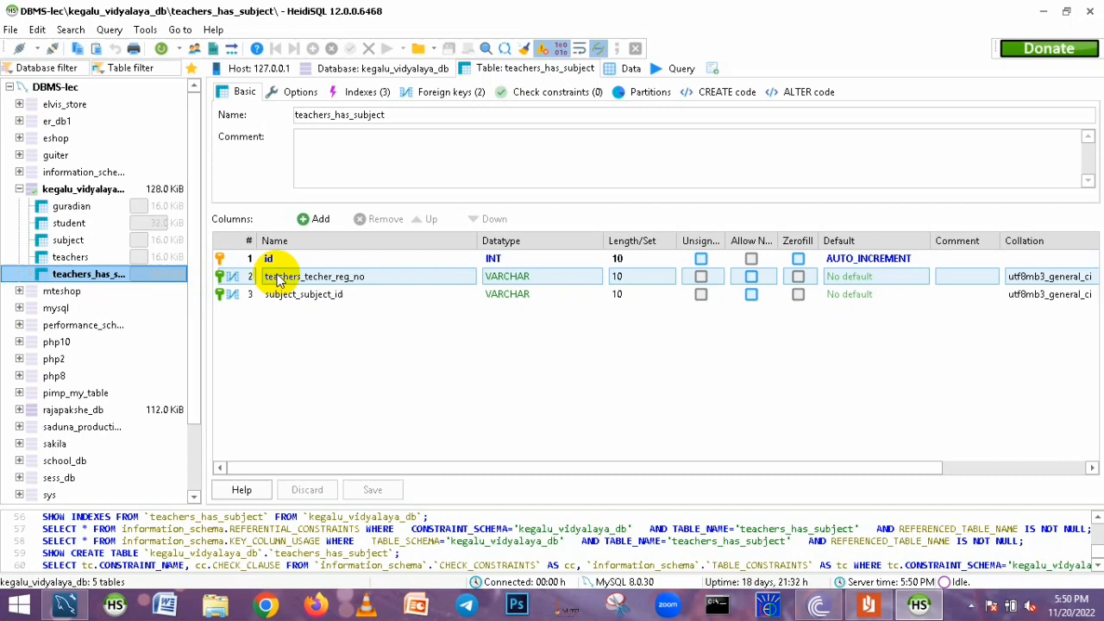
{"action": "left_click", "coordinate": [370, 295]}
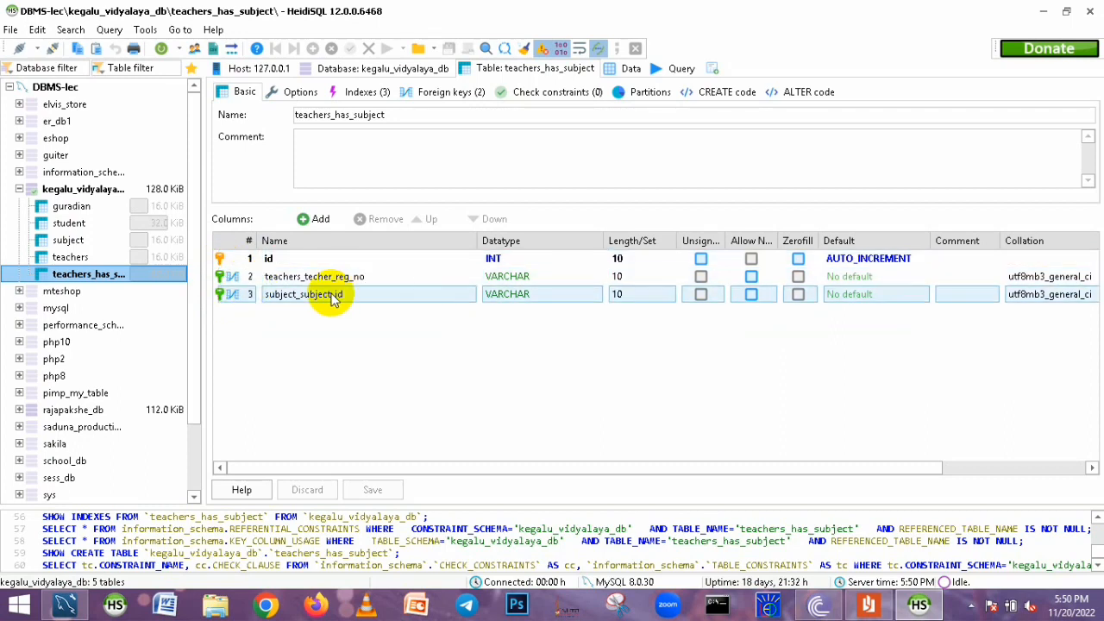
{"action": "key", "text": "Up"}
{"action": "key", "text": "Up"}
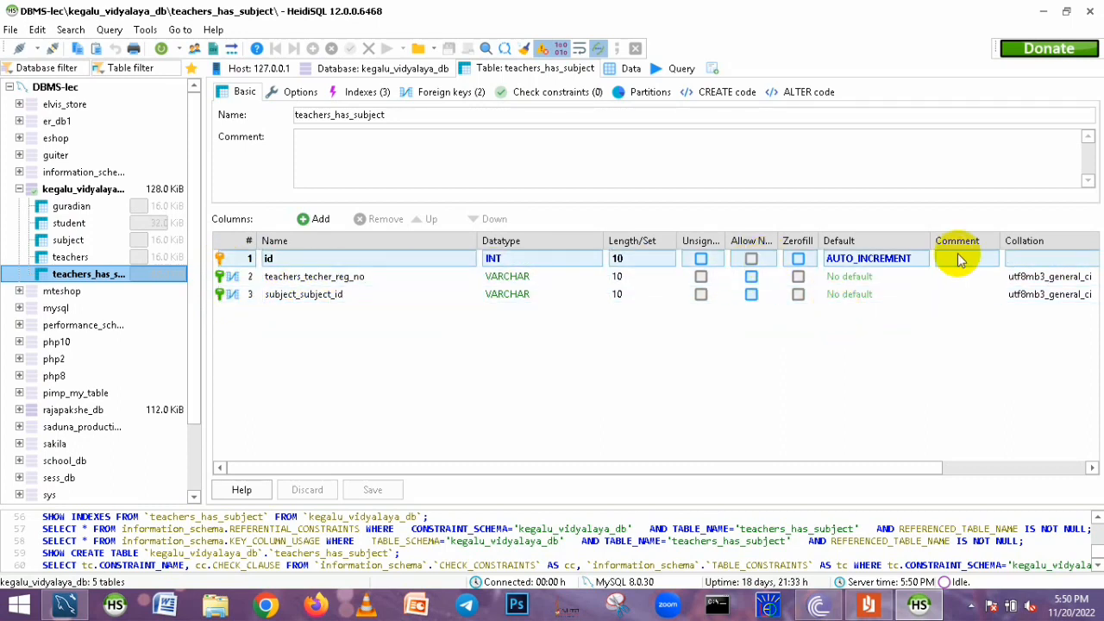
{"action": "left_click", "coordinate": [86, 207]}
Minimize HeidiSQL, switch to the Question Set 04 document and scroll through its table requirements
{"action": "left_click", "coordinate": [1042, 11]}
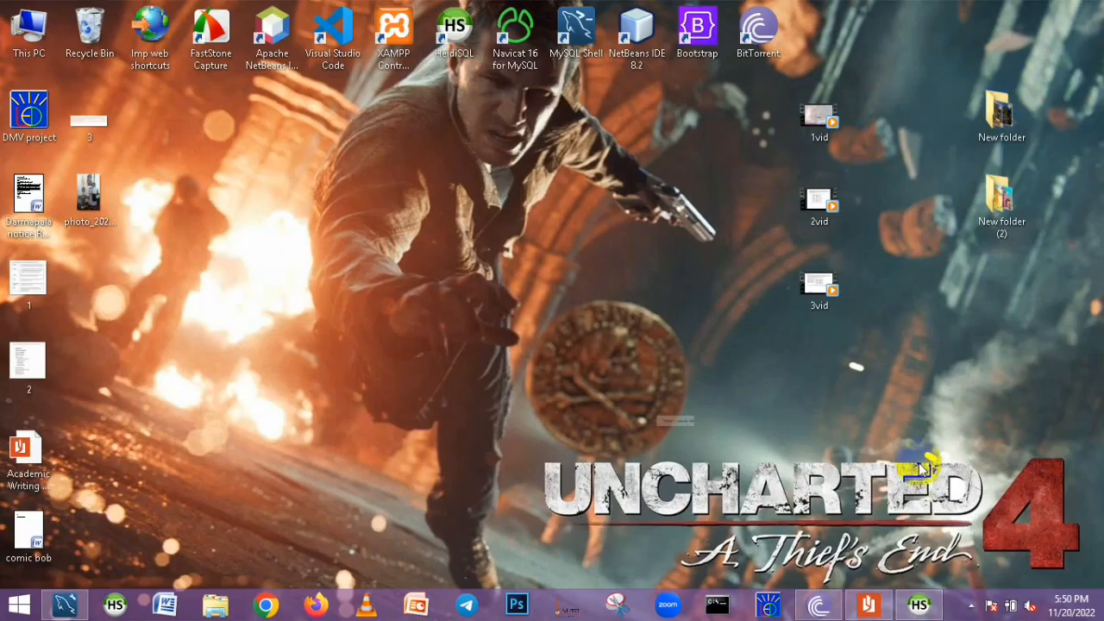
{"action": "left_click", "coordinate": [878, 605]}
{"action": "scroll", "coordinate": [684, 257], "scroll_direction": "down", "scroll_amount": 3}
{"action": "scroll", "coordinate": [671, 251], "scroll_direction": "up", "scroll_amount": 5}
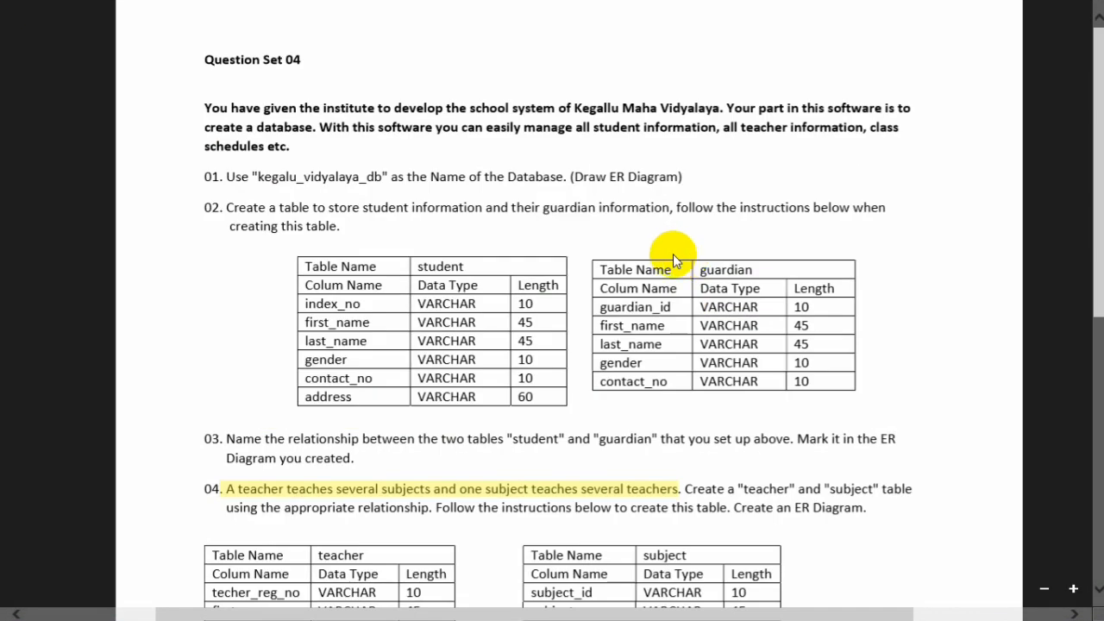
{"action": "scroll", "coordinate": [670, 251], "scroll_direction": "down", "scroll_amount": 2}
{"action": "scroll", "coordinate": [681, 223], "scroll_direction": "up", "scroll_amount": 2}
{"action": "scroll", "coordinate": [523, 310], "scroll_direction": "down", "scroll_amount": 2}
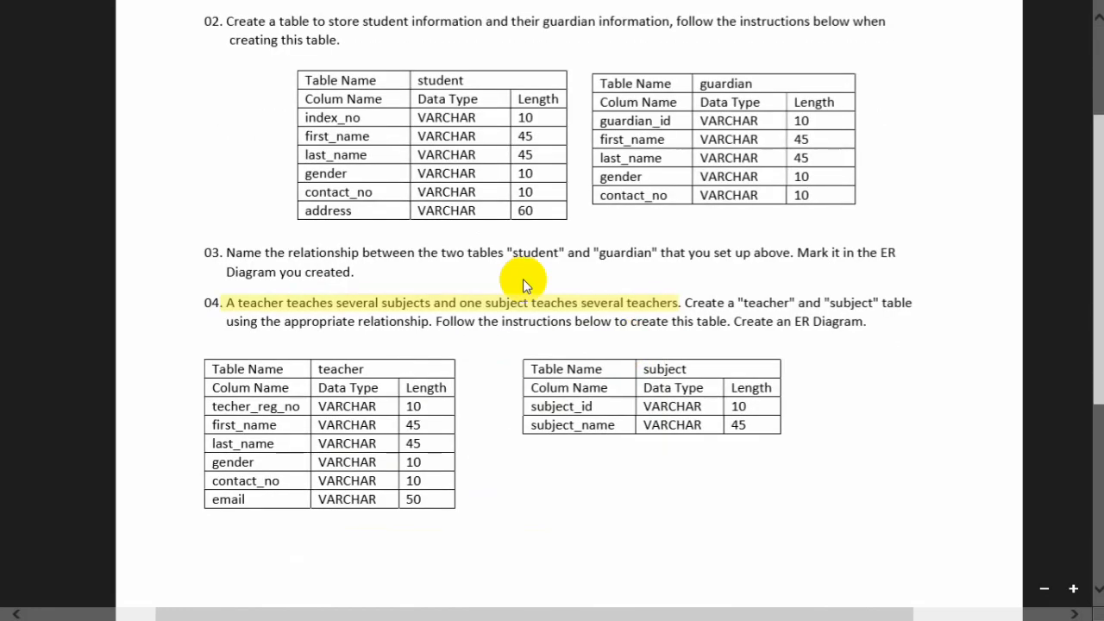
{"action": "scroll", "coordinate": [427, 255], "scroll_direction": "up", "scroll_amount": 2}
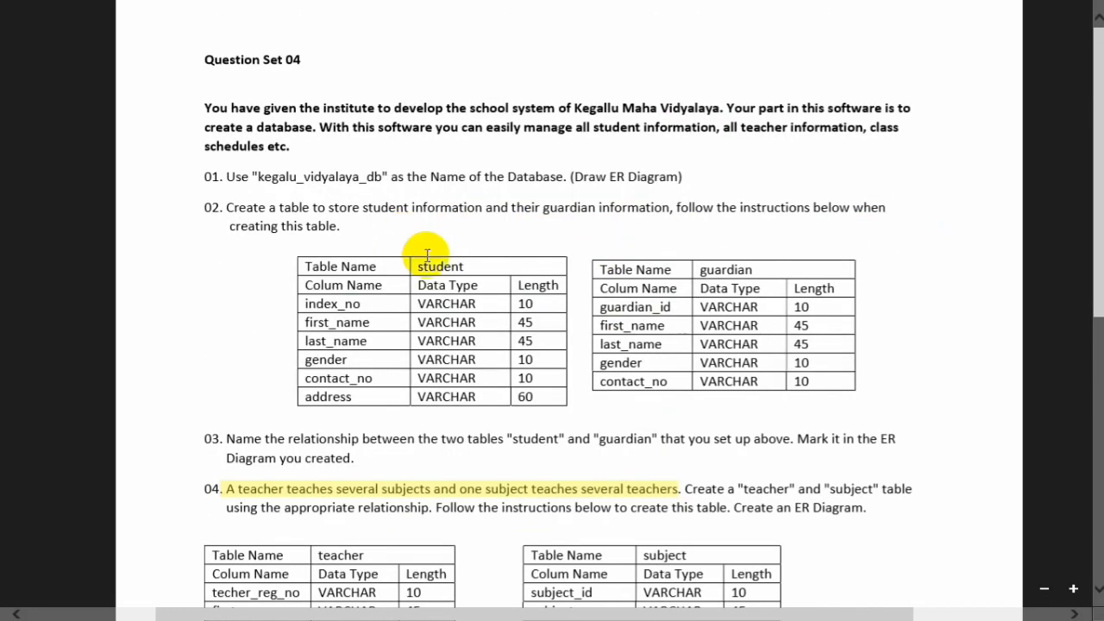
{"action": "scroll", "coordinate": [818, 454], "scroll_direction": "down", "scroll_amount": 1}
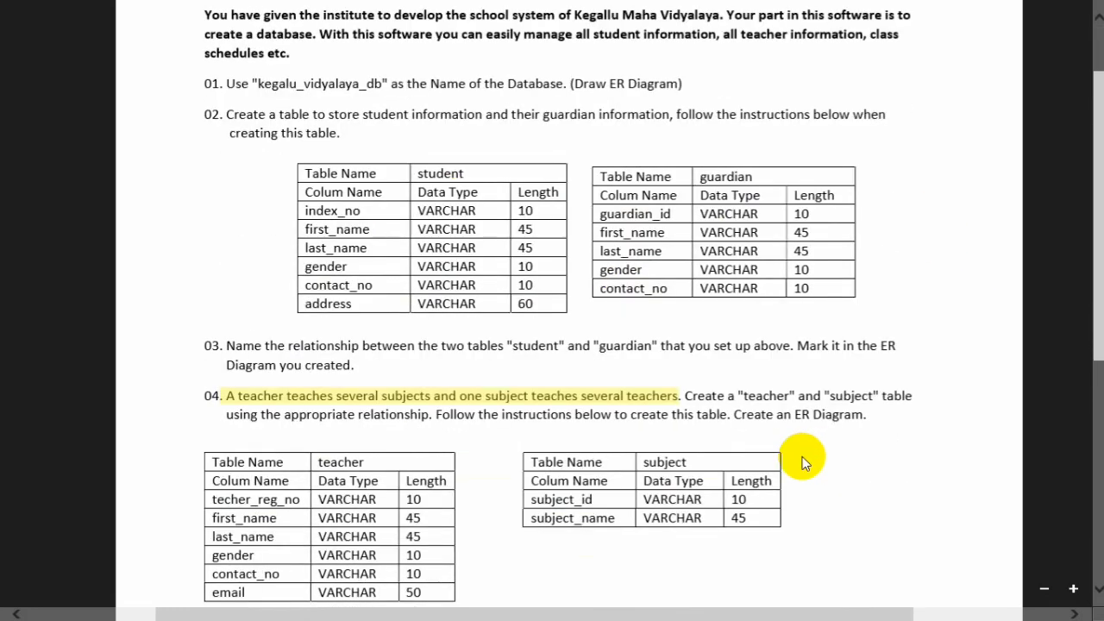
{"action": "scroll", "coordinate": [661, 454], "scroll_direction": "down", "scroll_amount": 1}
{"action": "scroll", "coordinate": [391, 312], "scroll_direction": "up", "scroll_amount": 2}
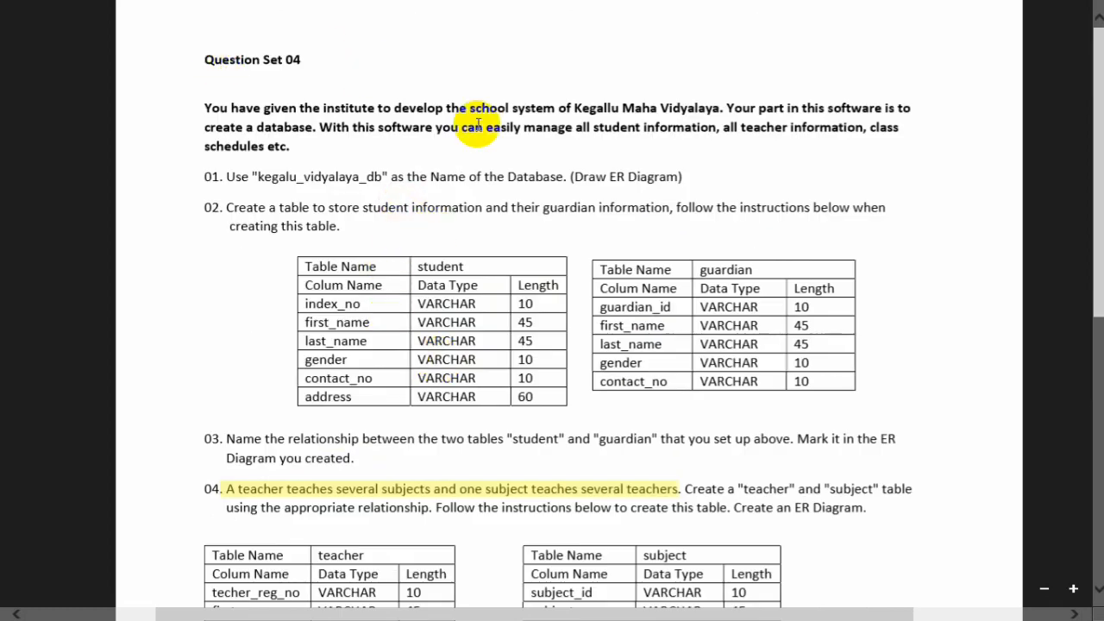